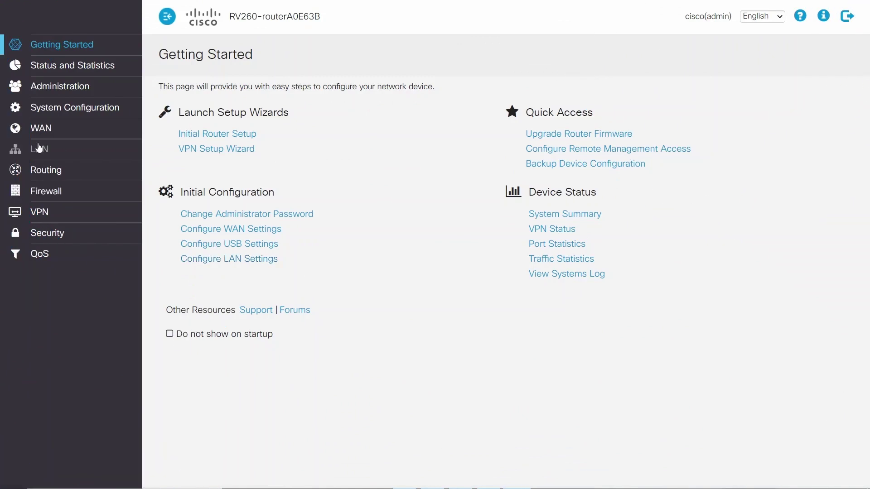
# - Start a new CA certificate named open_vpn from Administration > Certificate
pyautogui.click(67, 86)
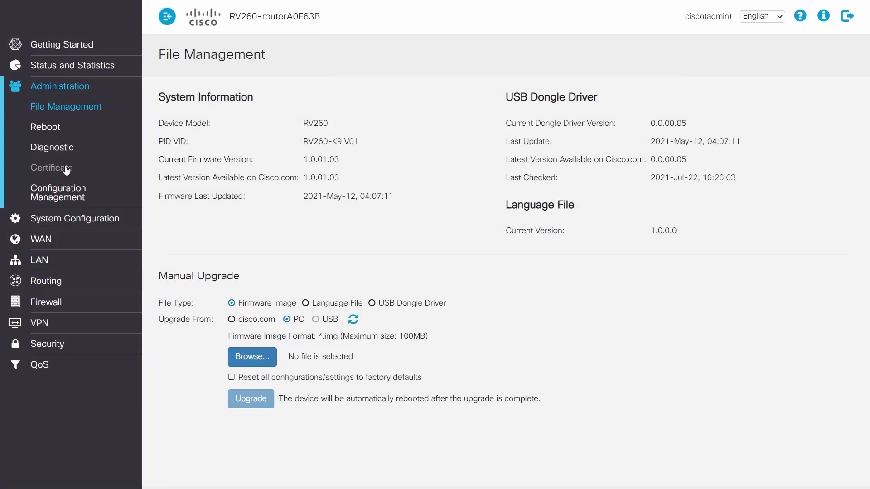
pyautogui.click(72, 169)
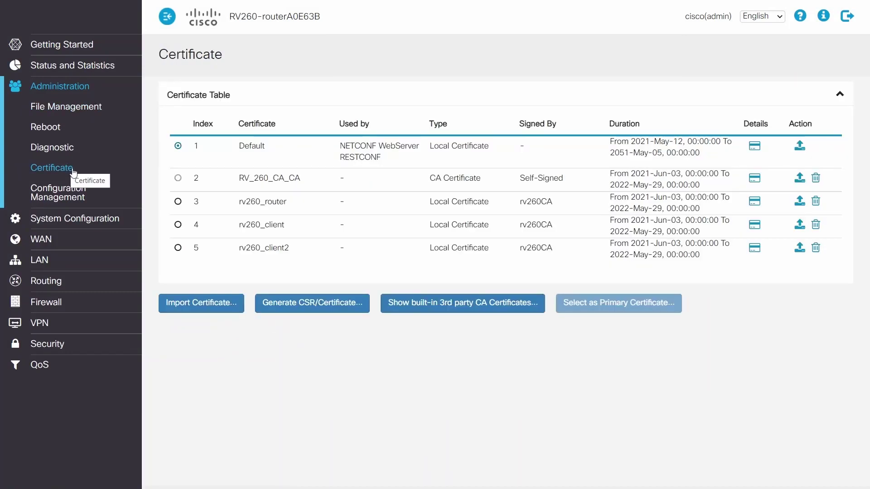
pyautogui.click(291, 303)
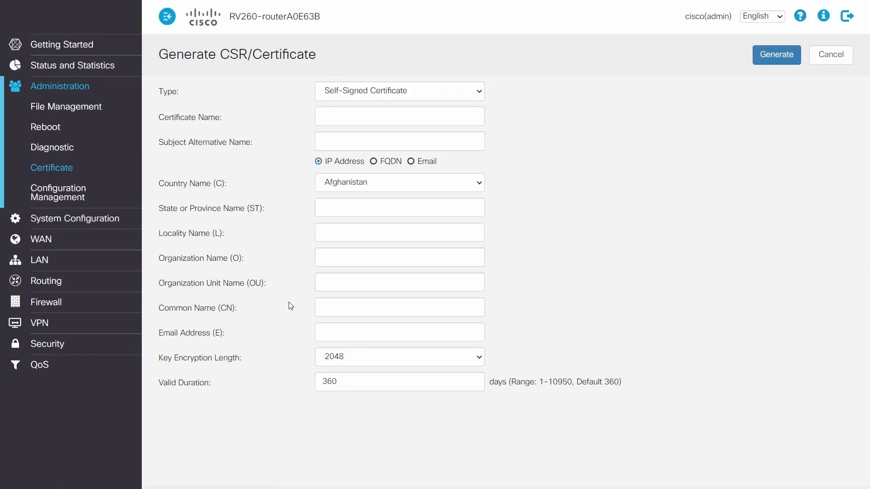
pyautogui.click(432, 96)
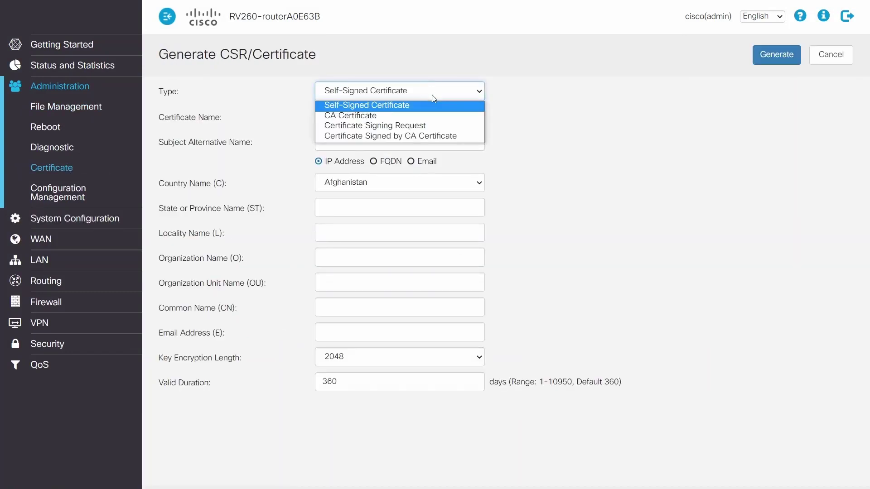
pyautogui.click(417, 116)
pyautogui.click(419, 116)
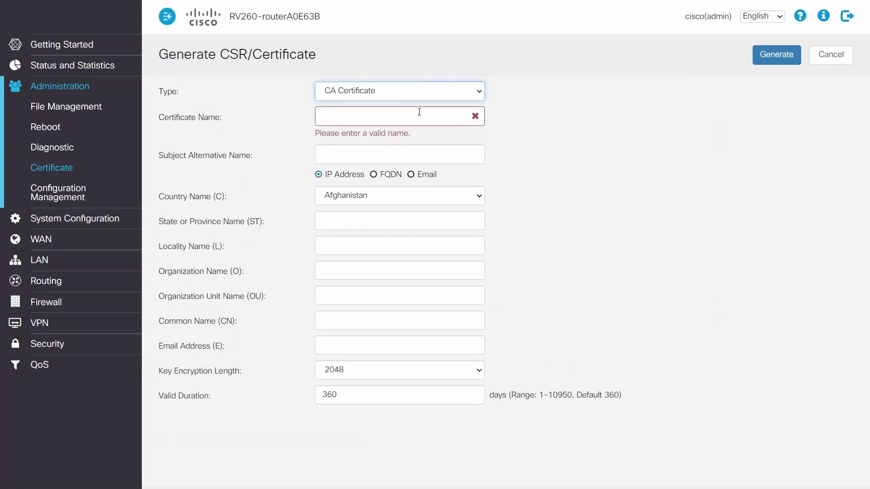
pyautogui.write('open_Vpn')
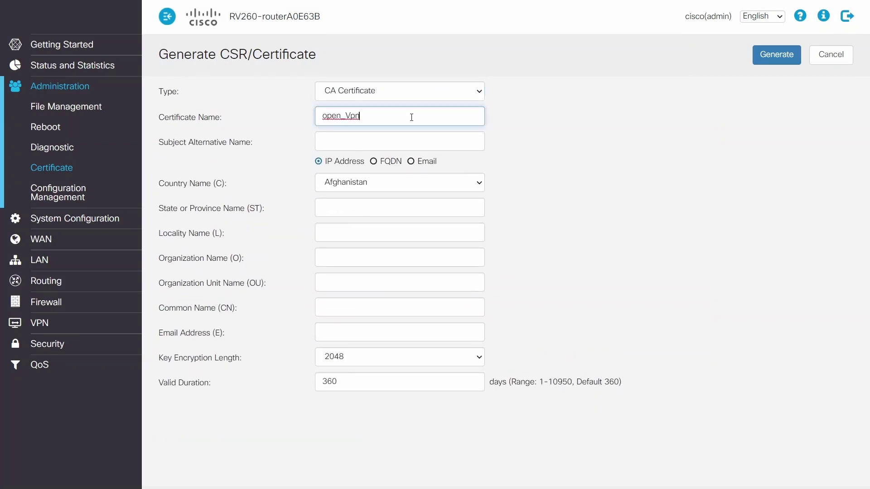
pyautogui.press('BackSpace')
pyautogui.press('BackSpace')
pyautogui.write('vpn')
# - Set the FQDN alternative name open.vpn, country United States and state CALIFORNIA
pyautogui.click(380, 143)
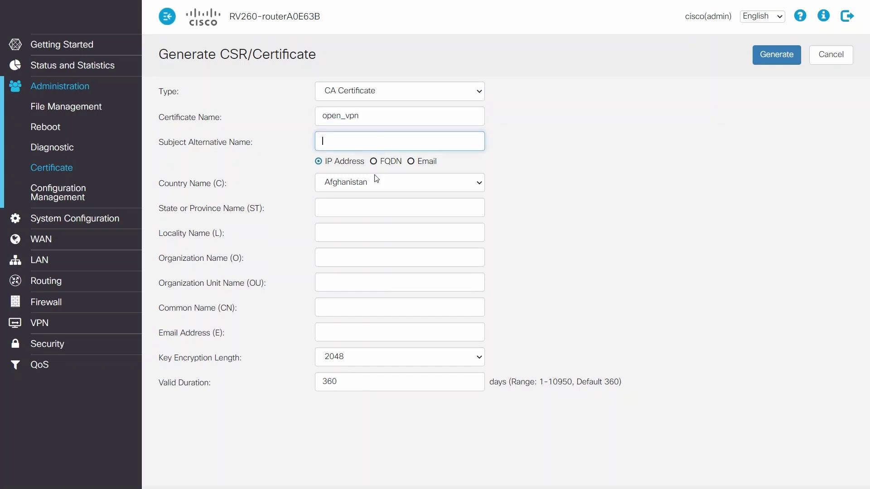
pyautogui.click(374, 161)
pyautogui.click(377, 143)
pyautogui.write('open.vpn')
pyautogui.click(479, 185)
pyautogui.click(349, 269)
pyautogui.click(375, 207)
pyautogui.write('CALIFORNIA')
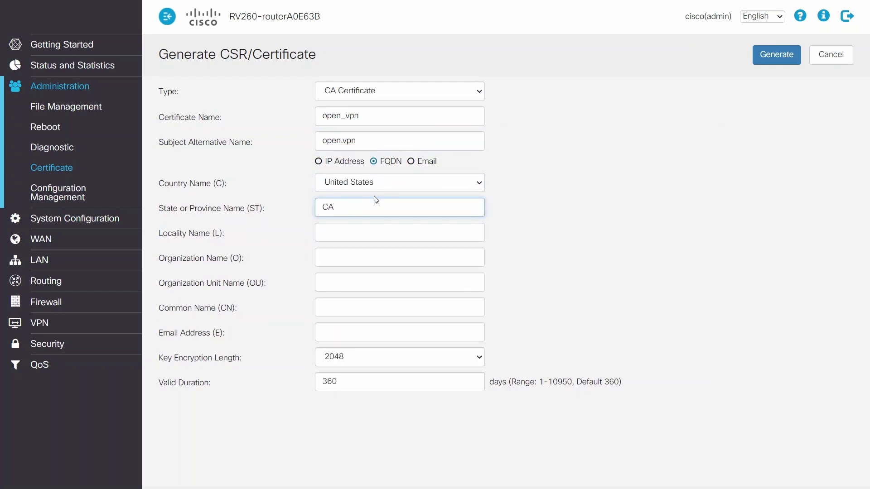
# - Fill in locality SAN JOSE, organization CISCO and the common name
pyautogui.press('Tab')
pyautogui.write('SAN JOSE')
pyautogui.press('Tab')
pyautogui.write('CISCO')
pyautogui.click(358, 274)
pyautogui.click(367, 310)
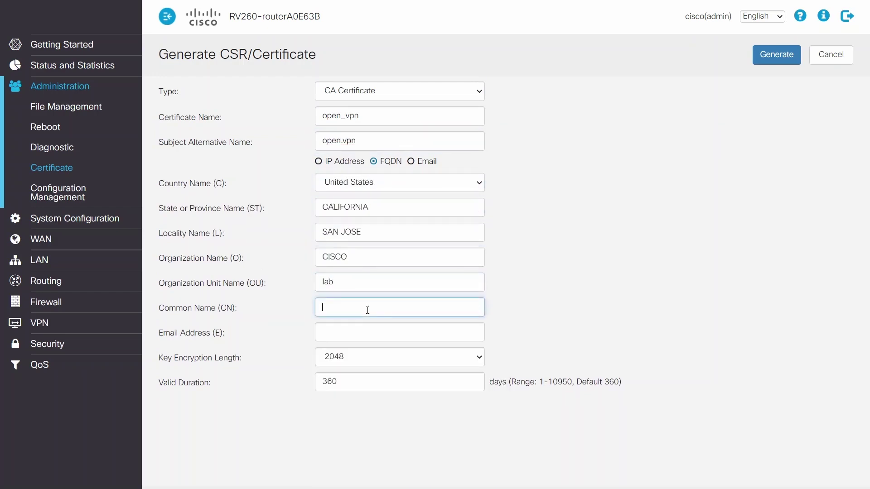
pyautogui.write('open.vpn')
# - Change the validity to 1048 days and generate the CA certificate
pyautogui.doubleClick(390, 385)
pyautogui.press('BackSpace')
pyautogui.write('1048')
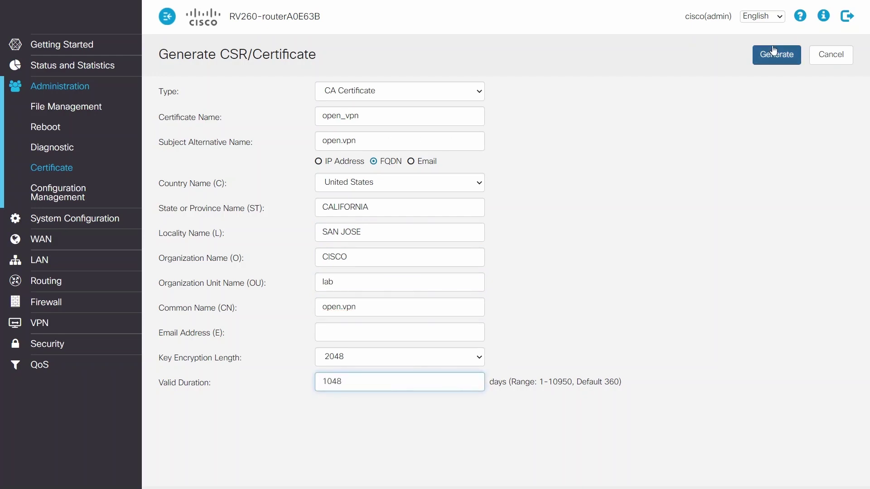
pyautogui.click(775, 53)
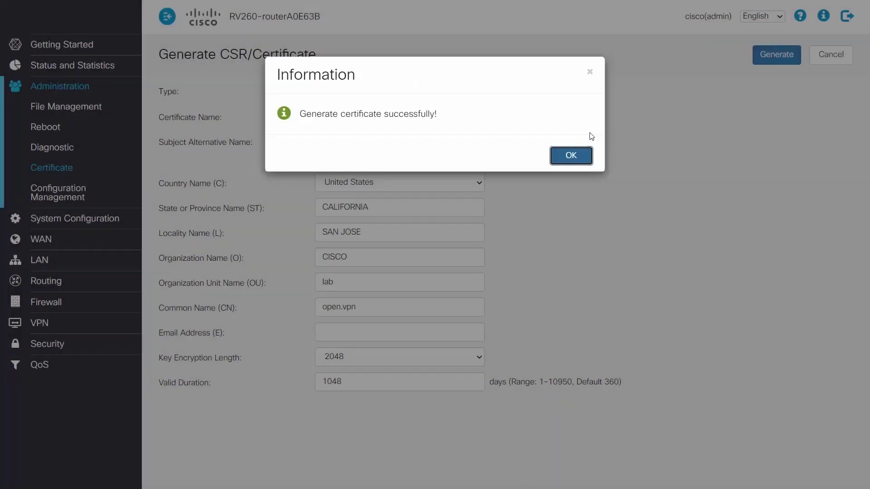
# - Start a CA-signed certificate named open_routercert after acknowledging the success message
pyautogui.click(572, 154)
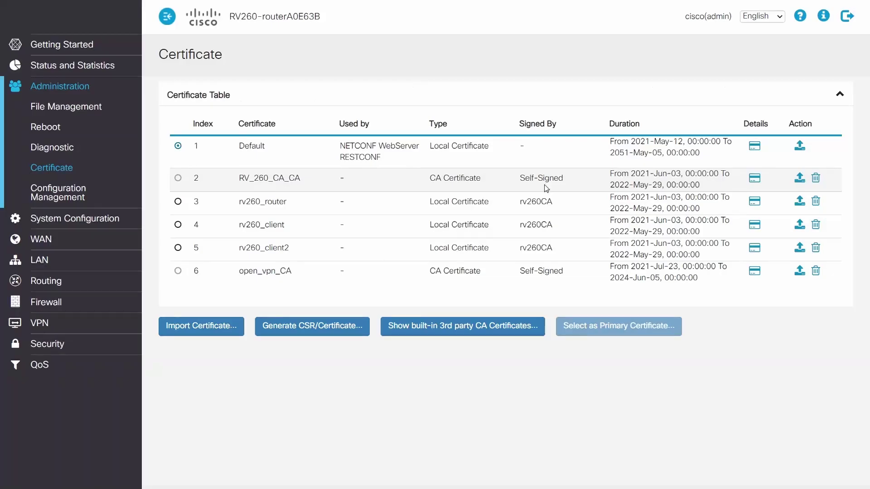
pyautogui.click(311, 329)
pyautogui.click(468, 93)
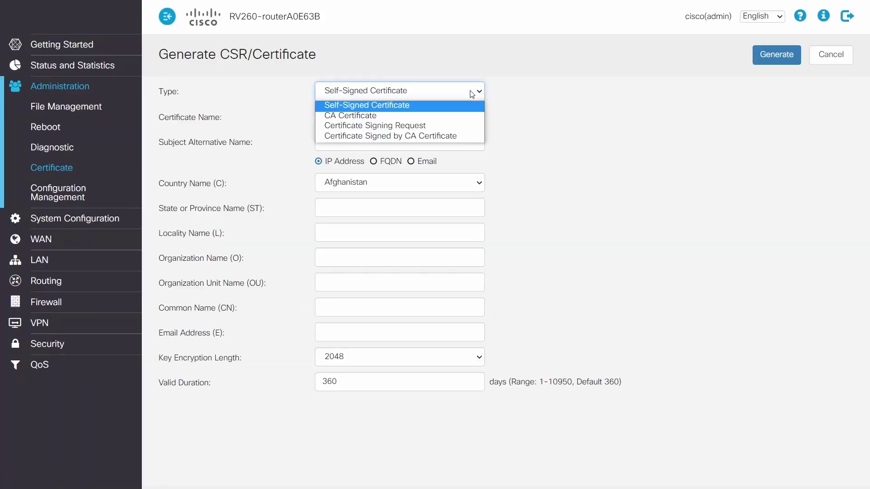
pyautogui.click(462, 134)
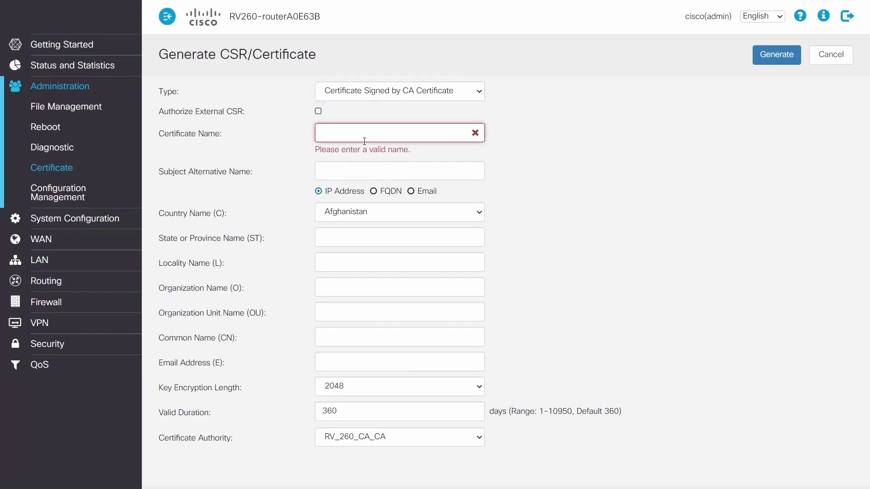
pyautogui.write('open')
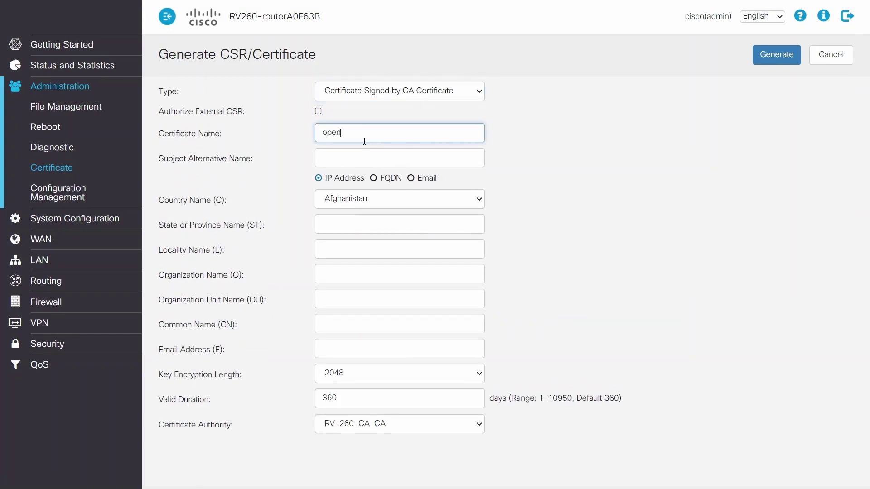
pyautogui.press('BackSpace')
pyautogui.press('BackSpace')
pyautogui.press('BackSpace')
pyautogui.press('BackSpace')
pyautogui.write('routercert')
# - Set the FQDN alternative name router.vpn and country United States
pyautogui.click(373, 177)
pyautogui.click(369, 154)
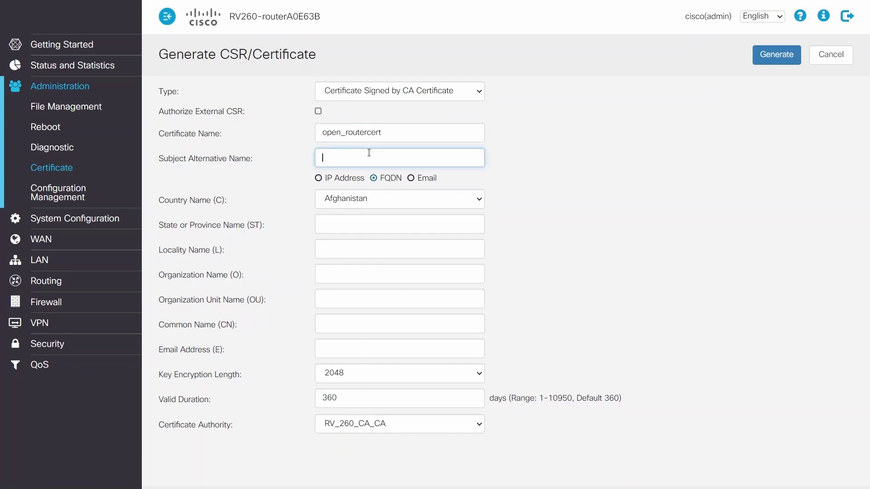
pyautogui.write('router.vpn')
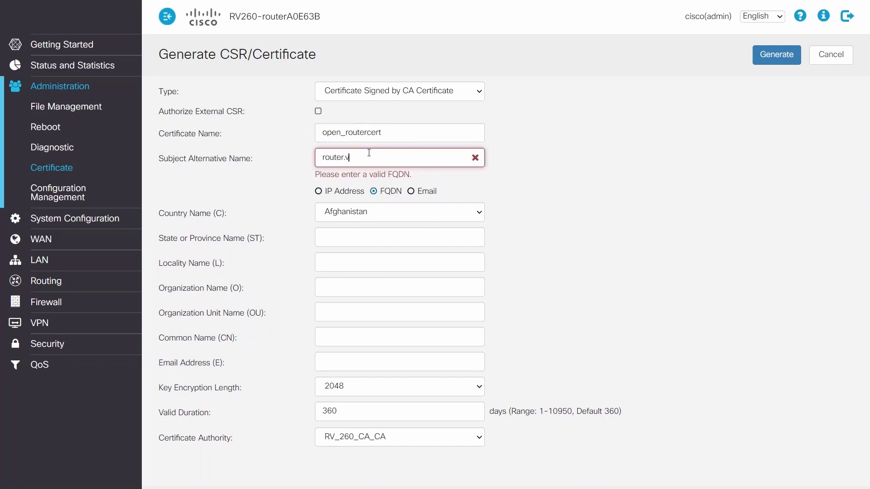
pyautogui.click(419, 199)
pyautogui.write('united')
pyautogui.scroll(-3, 429, 334)
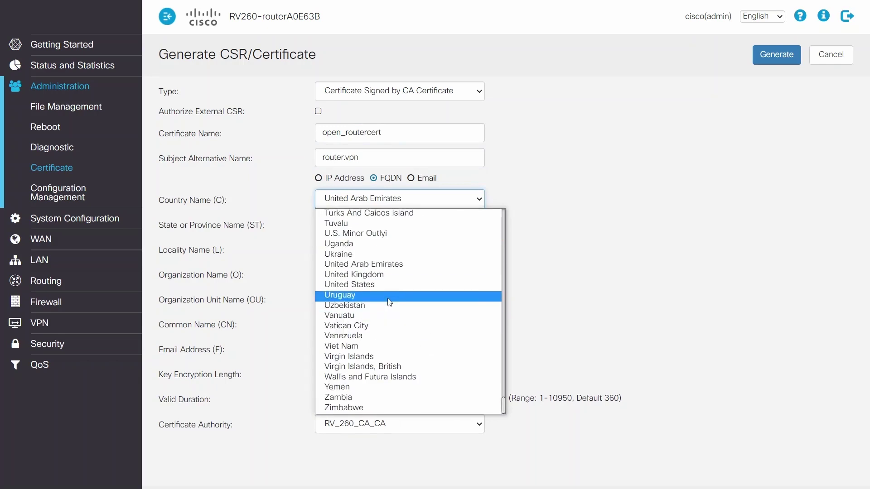
pyautogui.click(387, 287)
# - Fill in state, locality SAN JOSE, organization CISCO, unit lab and common name
pyautogui.click(377, 221)
pyautogui.write('QALIFORNIA')
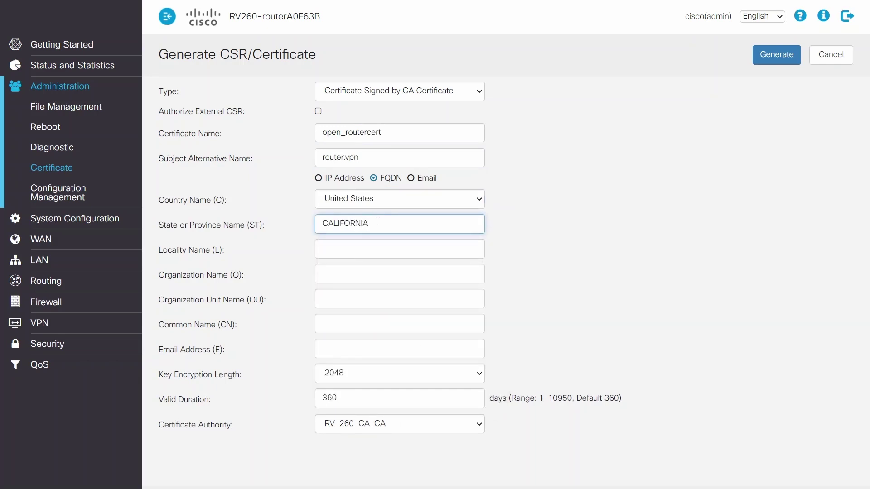
pyautogui.press('Tab')
pyautogui.write('SAN JOSE')
pyautogui.click(394, 268)
pyautogui.write('CISCO')
pyautogui.click(390, 297)
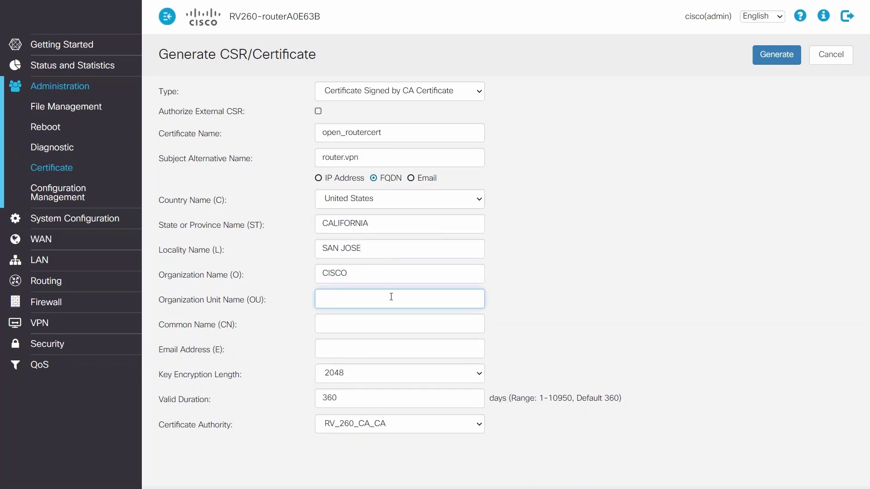
pyautogui.write('lab')
pyautogui.click(385, 332)
pyautogui.write('router.vpn')
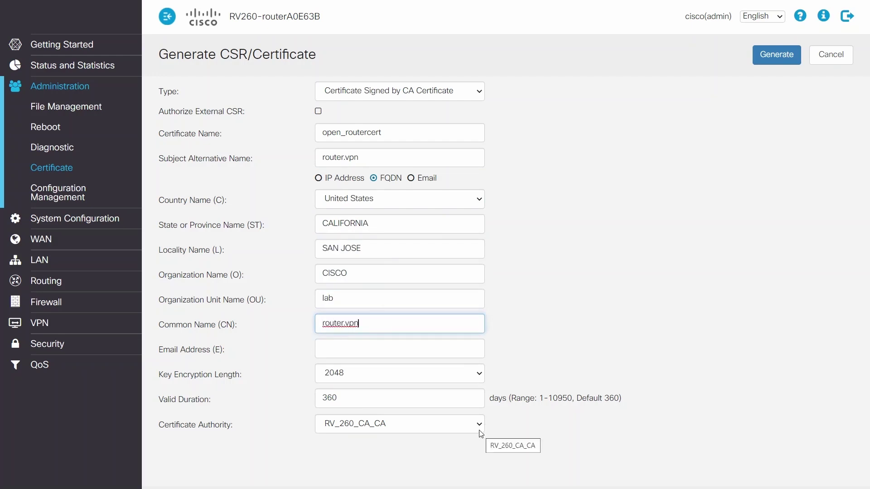
# - Choose open_vpn_CA as signing authority and clear the default 360-day validity
pyautogui.click(479, 428)
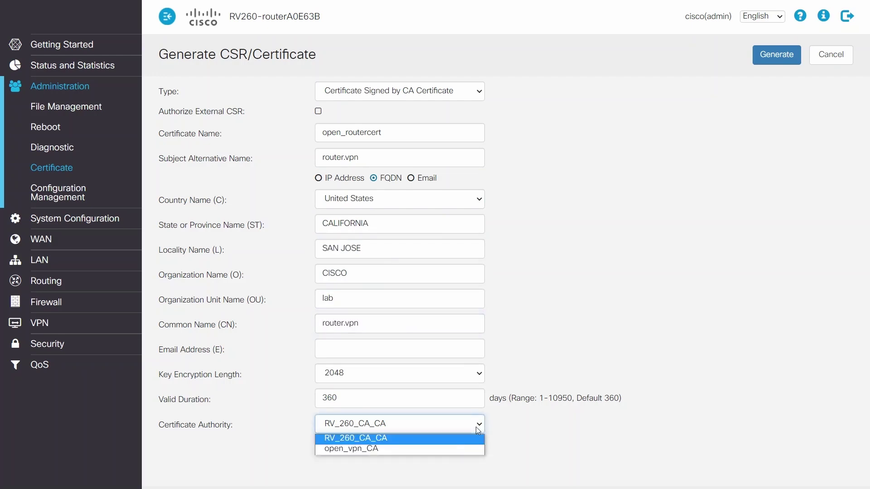
pyautogui.click(451, 439)
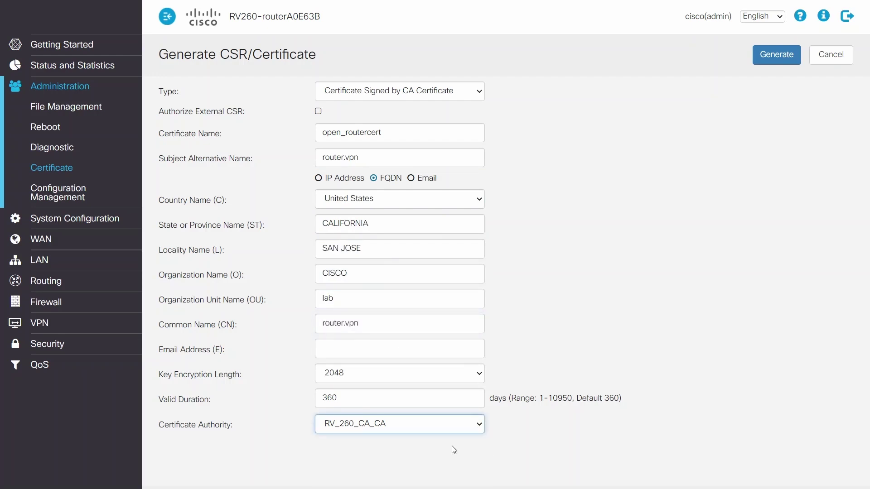
pyautogui.click(479, 401)
pyautogui.press('BackSpace')
pyautogui.press('BackSpace')
pyautogui.press('BackSpace')
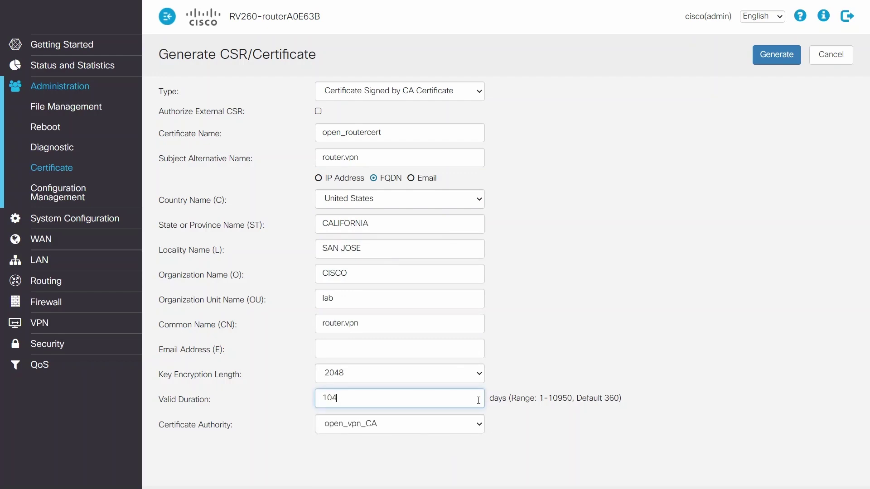
# - Generate the router certificate and start a new user group under System Configuration
pyautogui.click(777, 55)
pyautogui.click(75, 219)
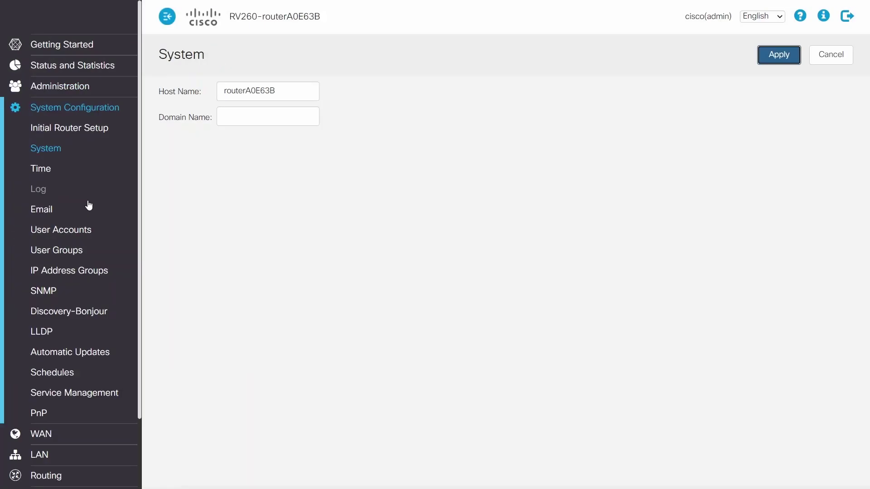
pyautogui.click(68, 252)
pyautogui.click(179, 97)
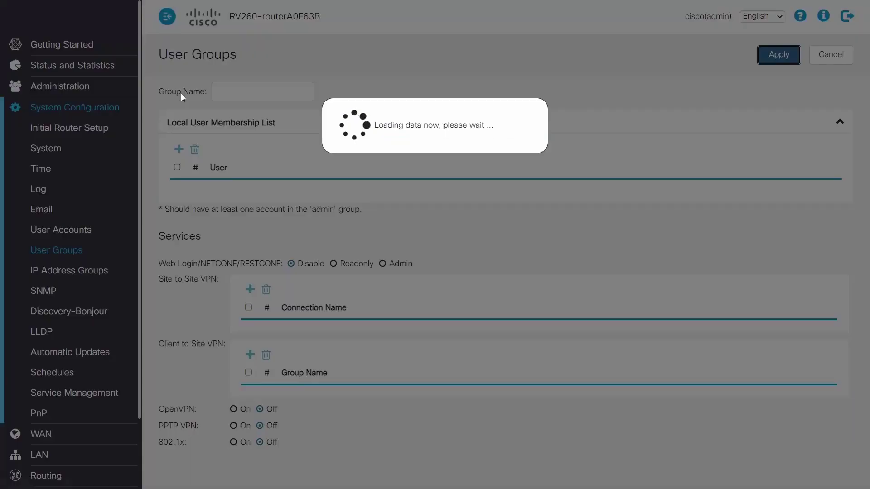
# - Name the group open_vpn, turn OpenVPN on, and apply
pyautogui.click(254, 90)
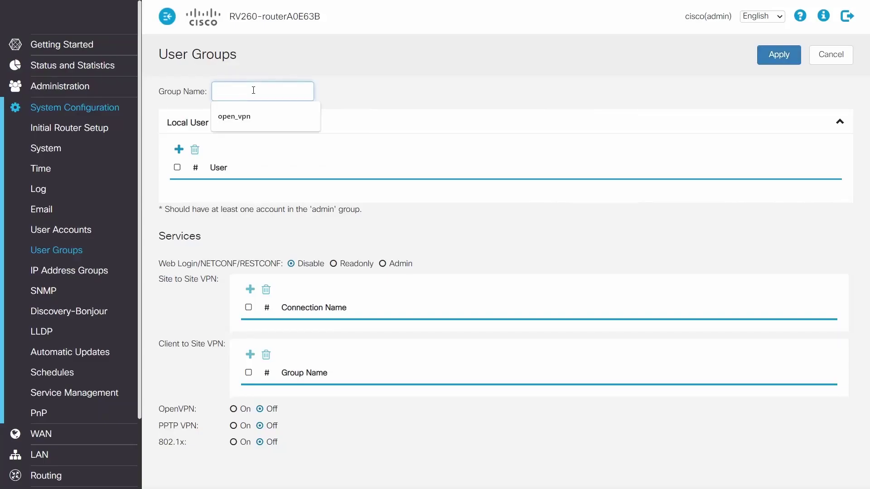
pyautogui.click(234, 116)
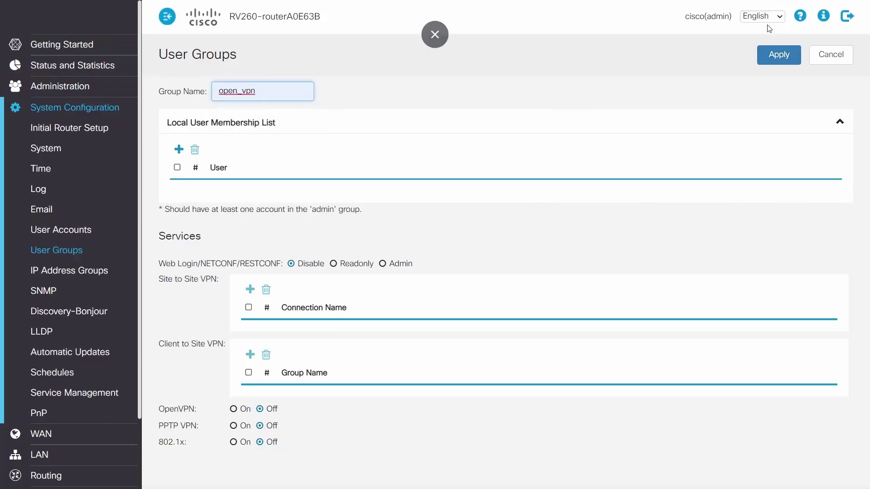
pyautogui.click(233, 409)
pyautogui.click(778, 54)
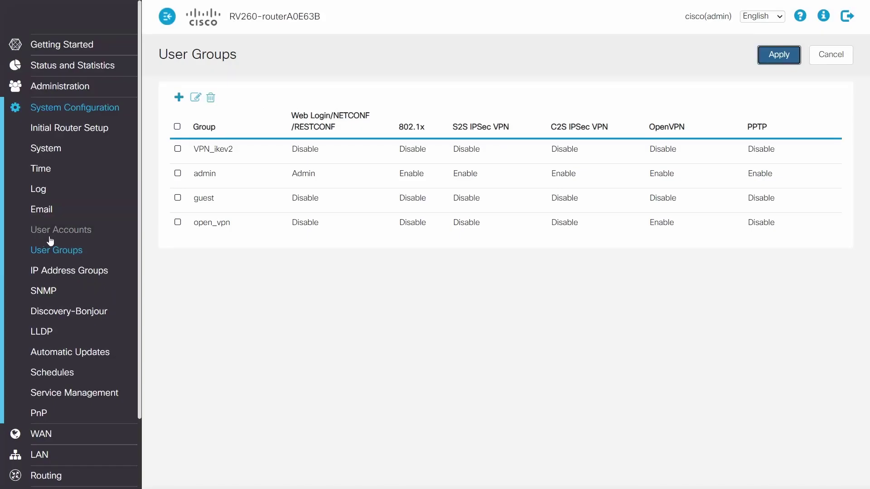
# - Add a new local user with a username and the password entered twice
pyautogui.click(50, 232)
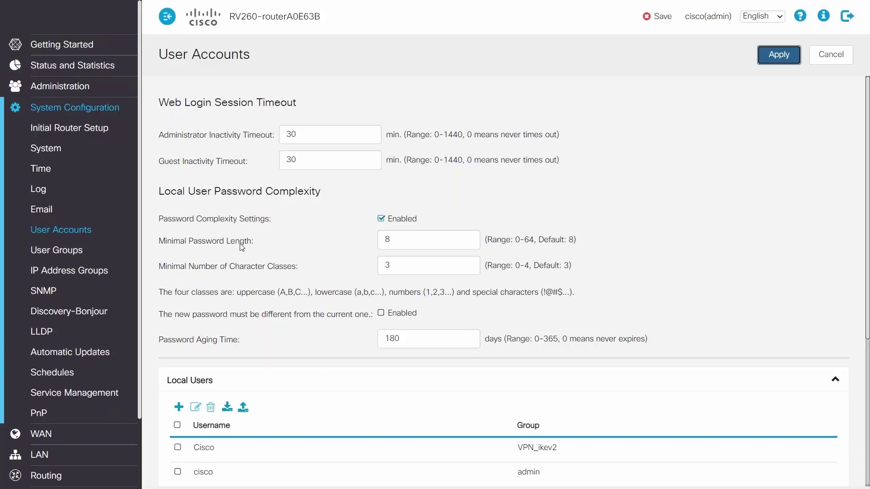
pyautogui.scroll(-3, 179, 299)
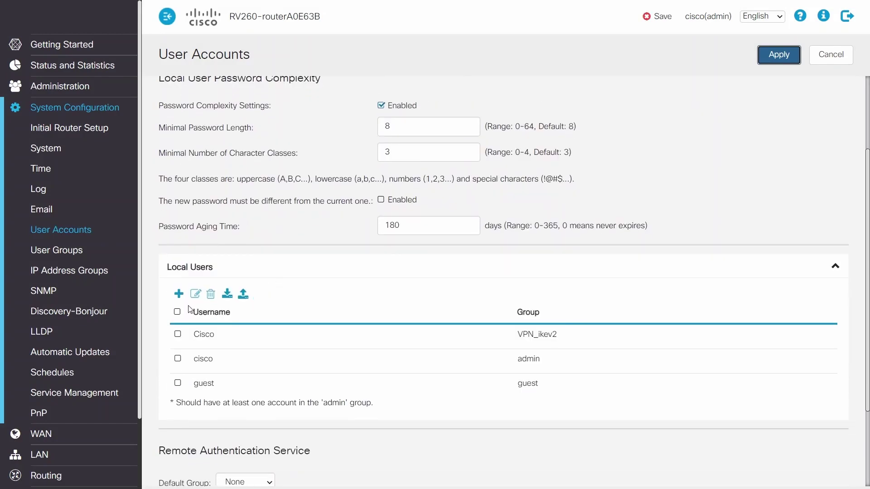
pyautogui.click(179, 295)
pyautogui.click(374, 216)
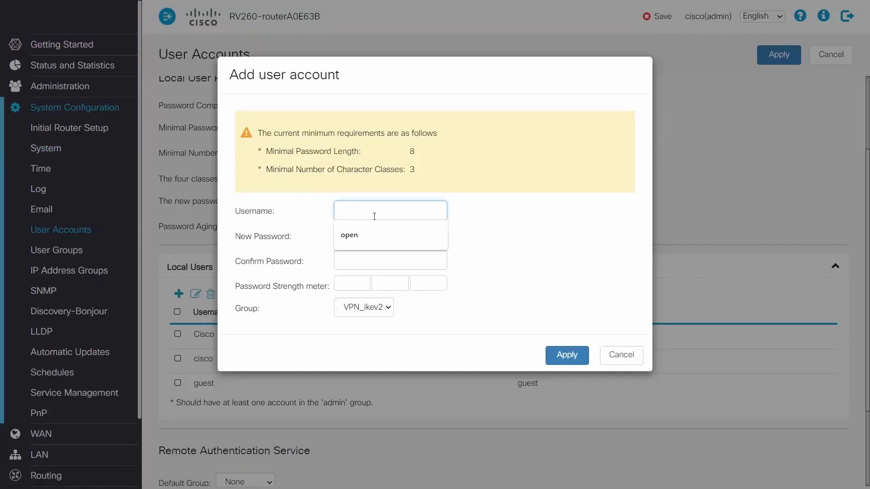
pyautogui.write('open')
pyautogui.click(368, 229)
pyautogui.write('•••••••')
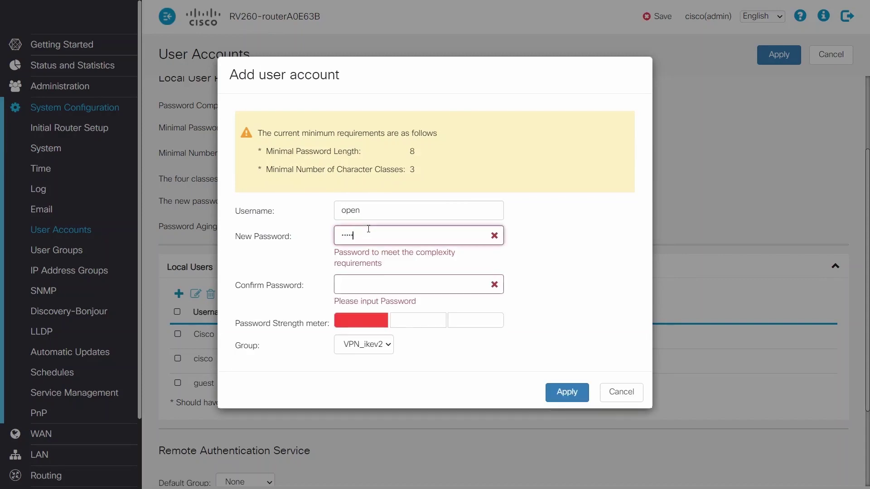
pyautogui.write('••')
pyautogui.click(371, 251)
pyautogui.write('•••••••')
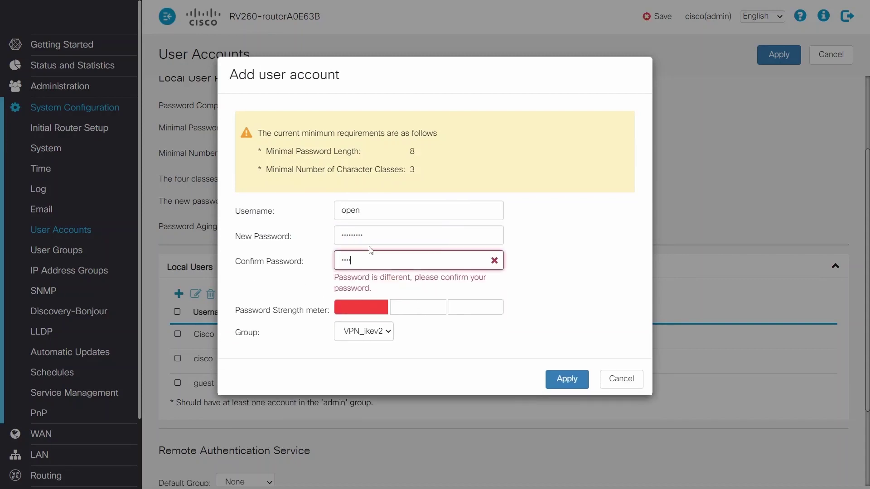
pyautogui.write('••')
# - Assign the user to the open_vpn group, apply, and return to User Groups
pyautogui.click(370, 311)
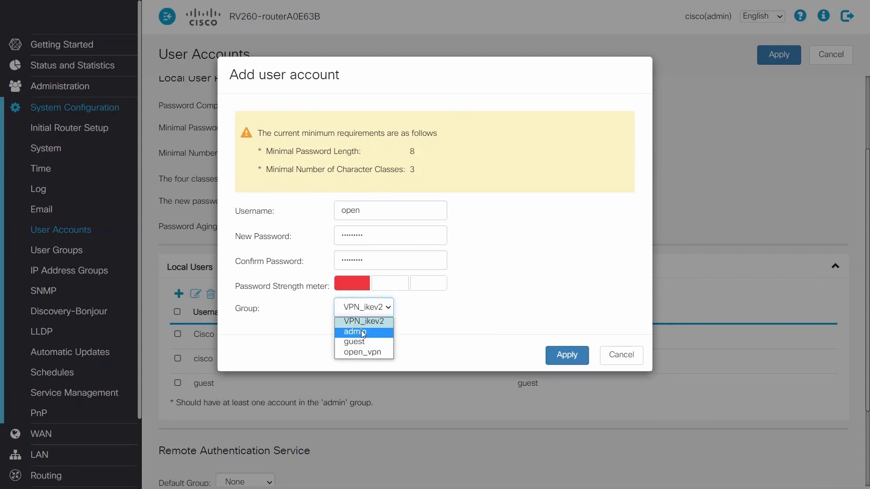
pyautogui.click(372, 353)
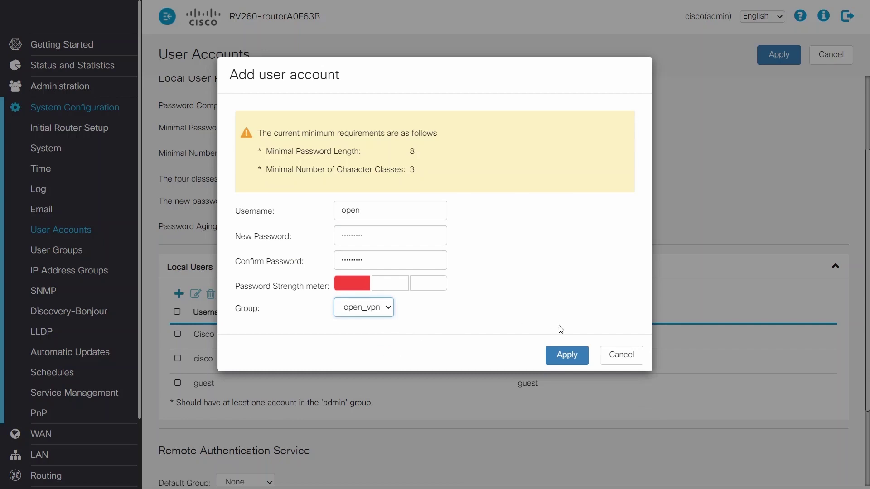
pyautogui.click(558, 354)
pyautogui.click(763, 60)
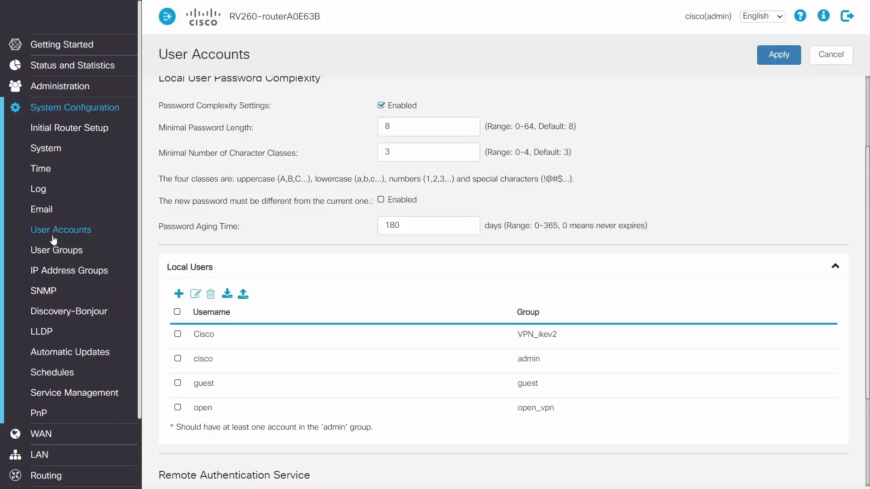
pyautogui.click(64, 253)
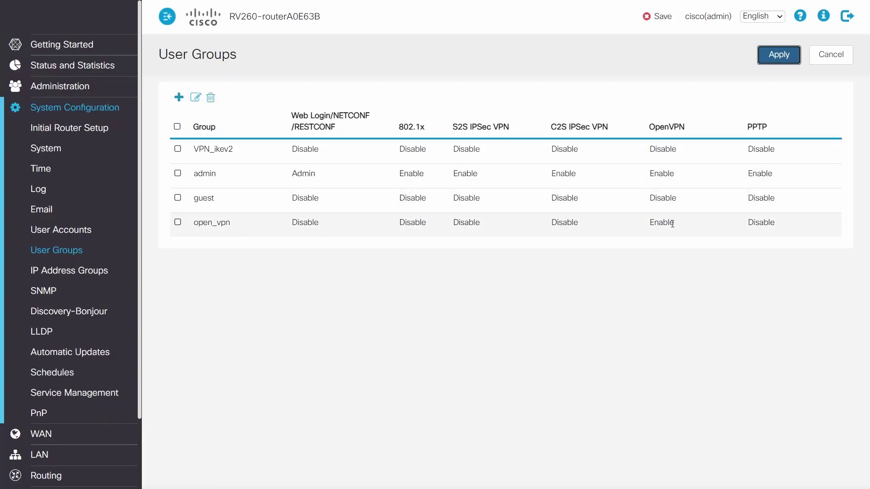
pyautogui.scroll(-2, 96, 273)
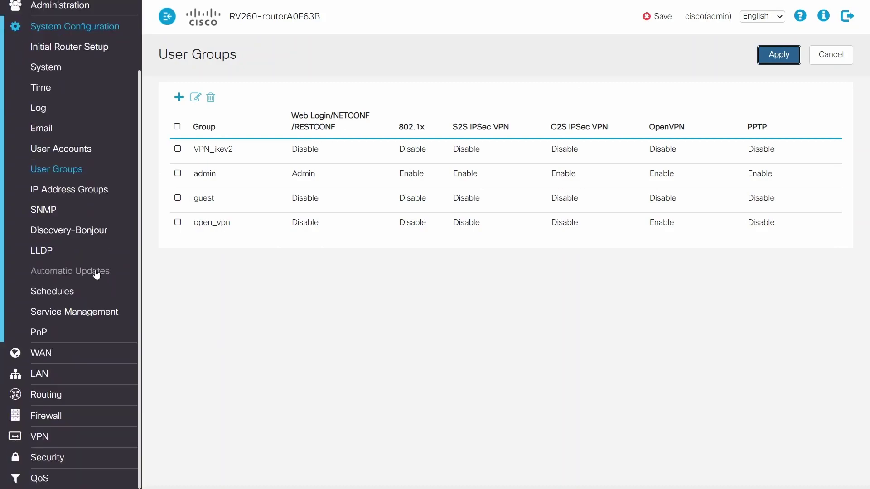
pyautogui.click(40, 436)
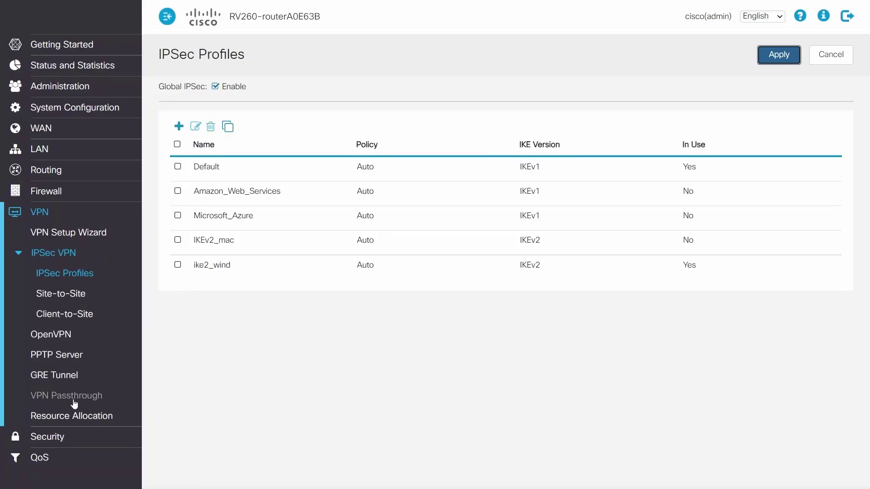
# - Enable the OpenVPN server on WAN with open_vpn_CA and open_routercert certificates
pyautogui.click(60, 336)
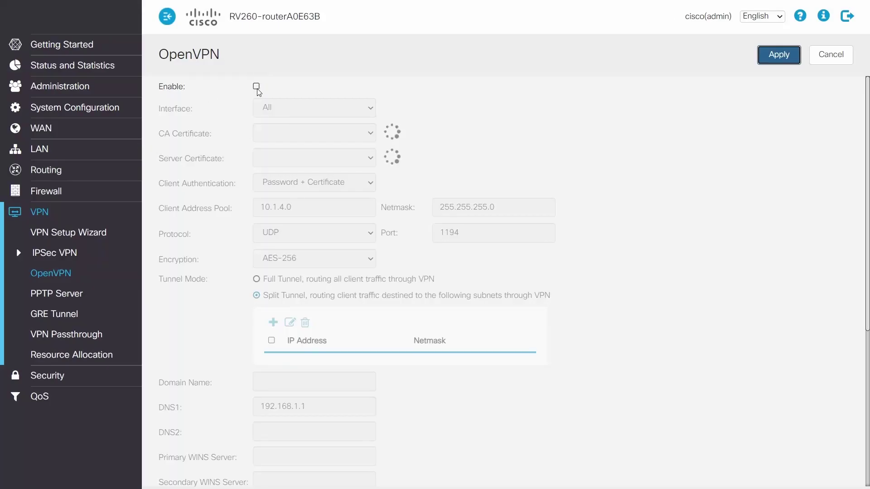
pyautogui.click(257, 87)
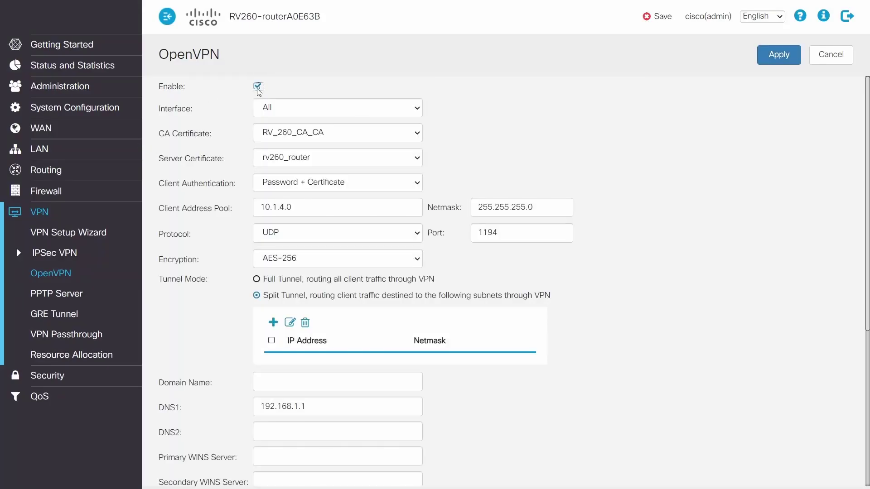
pyautogui.click(338, 108)
pyautogui.click(346, 135)
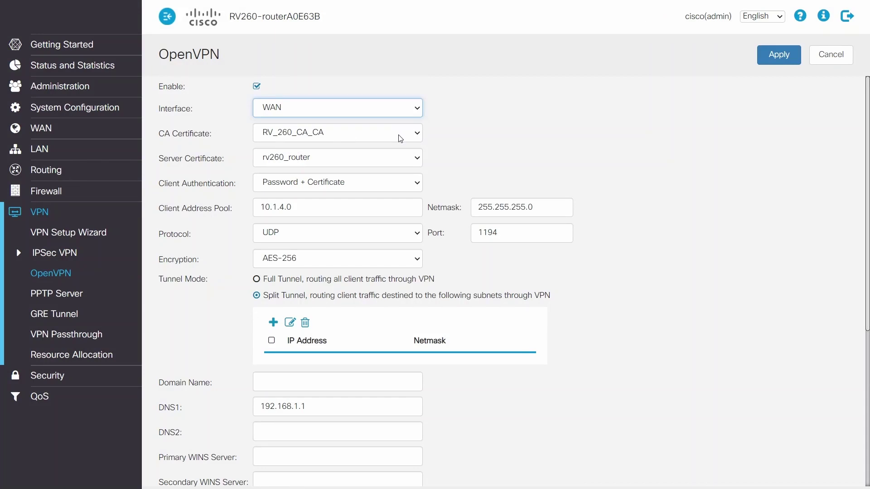
pyautogui.click(399, 139)
pyautogui.scroll(-15, 399, 311)
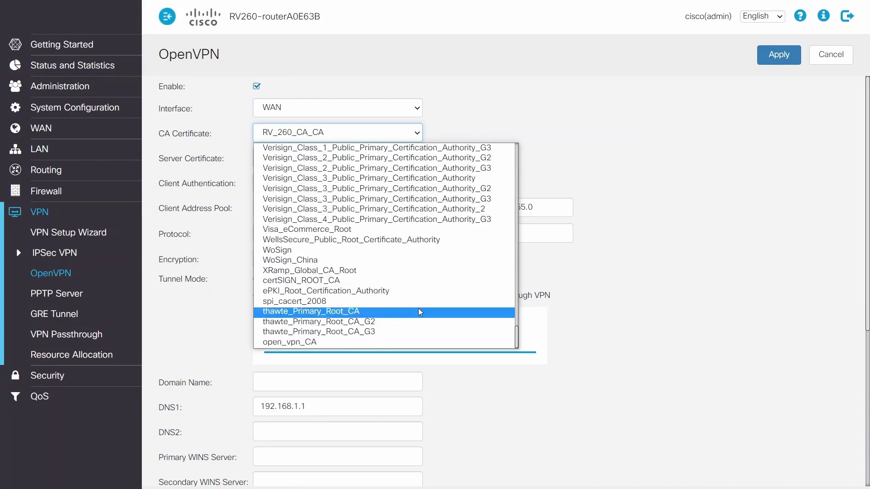
pyautogui.click(417, 342)
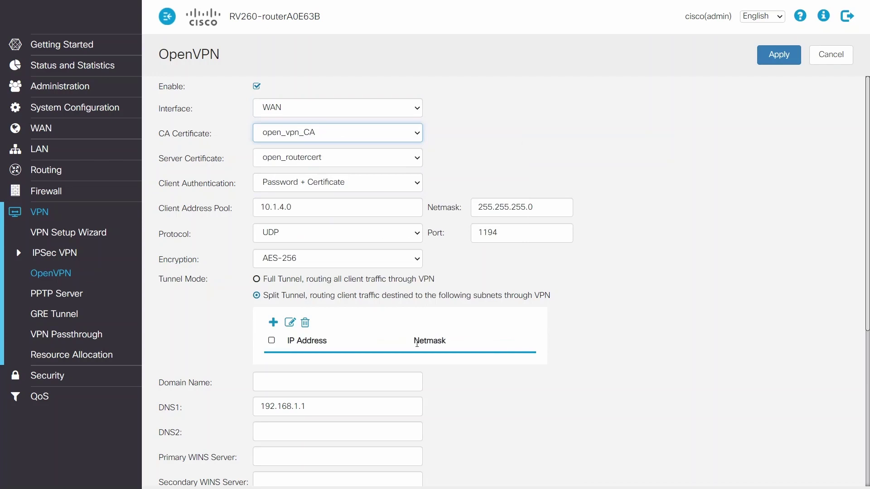
pyautogui.click(411, 160)
pyautogui.click(394, 175)
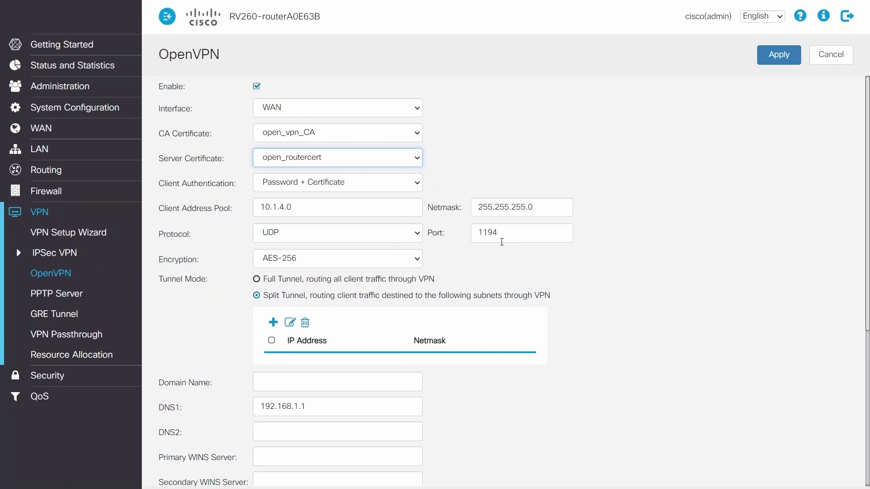
pyautogui.scroll(-2, 502, 241)
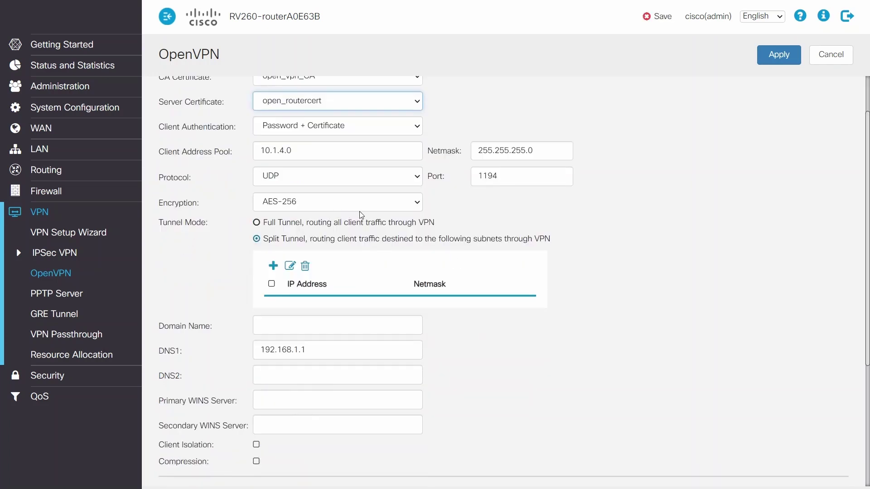
pyautogui.scroll(-4, 293, 242)
# - Set DNS 8.8.8.8 and add split-tunnel subnet 192.168.1.0
pyautogui.click(271, 208)
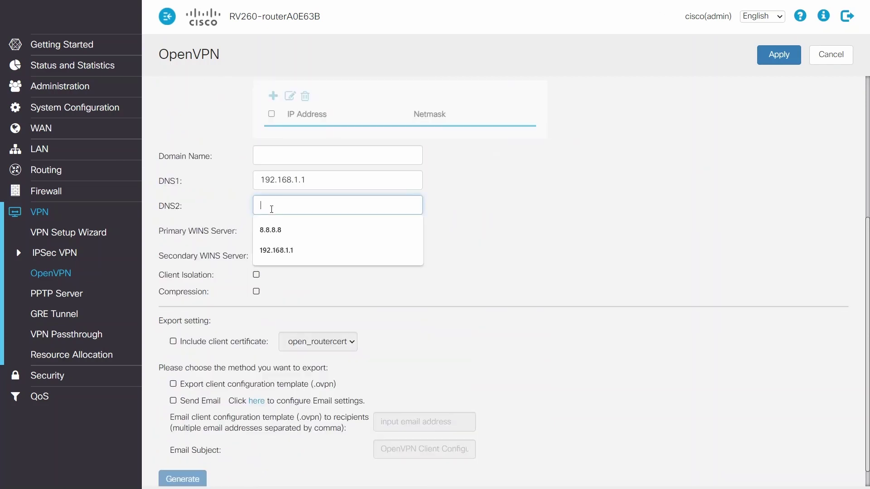
pyautogui.click(300, 230)
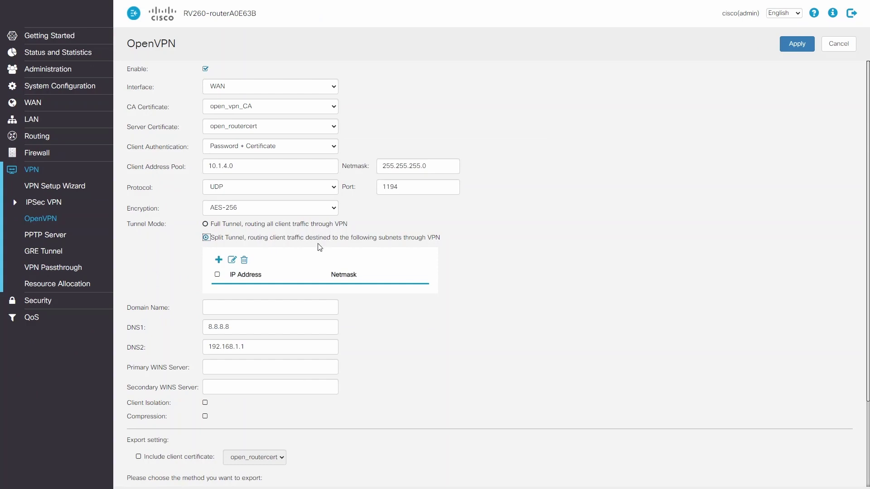
pyautogui.click(219, 259)
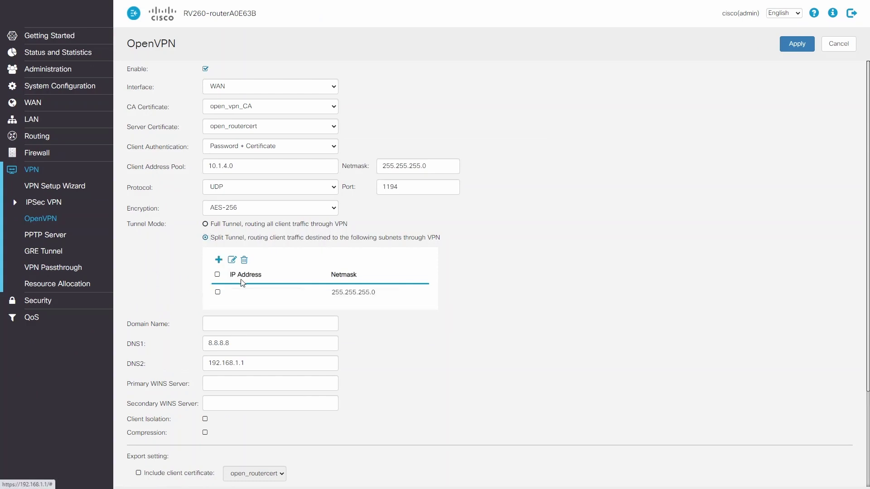
pyautogui.click(219, 292)
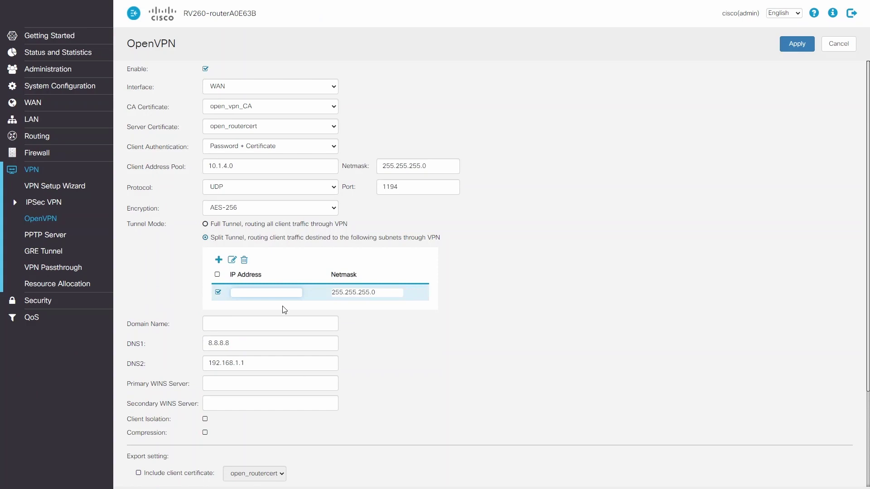
pyautogui.write('192.168.')
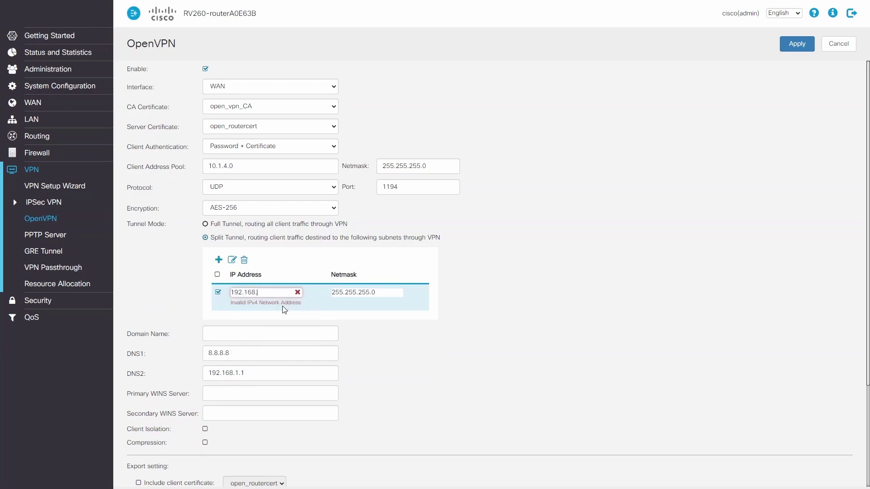
pyautogui.write('1.0')
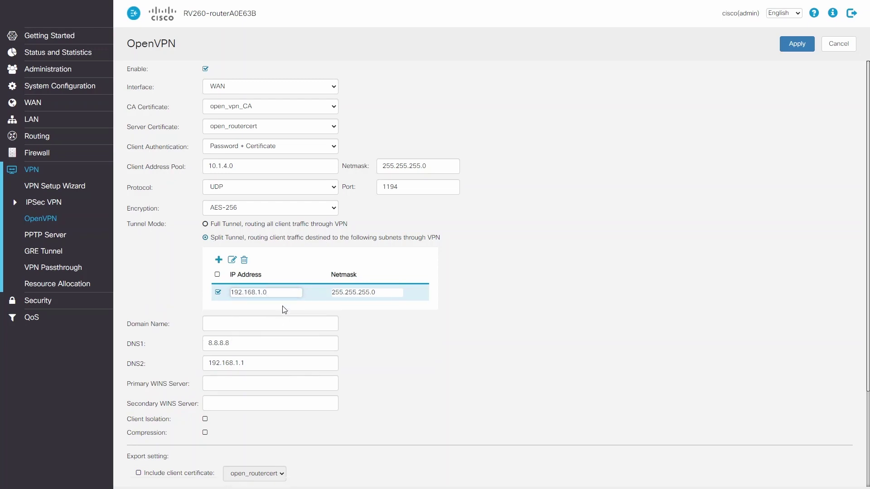
# - Export the .ovpn client template including client1_cert and dismiss the download prompts
pyautogui.press('Return')
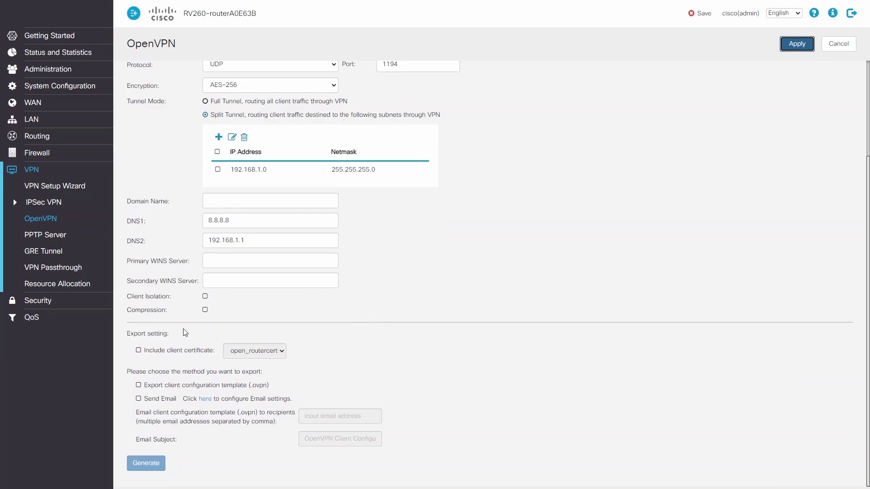
pyautogui.click(139, 351)
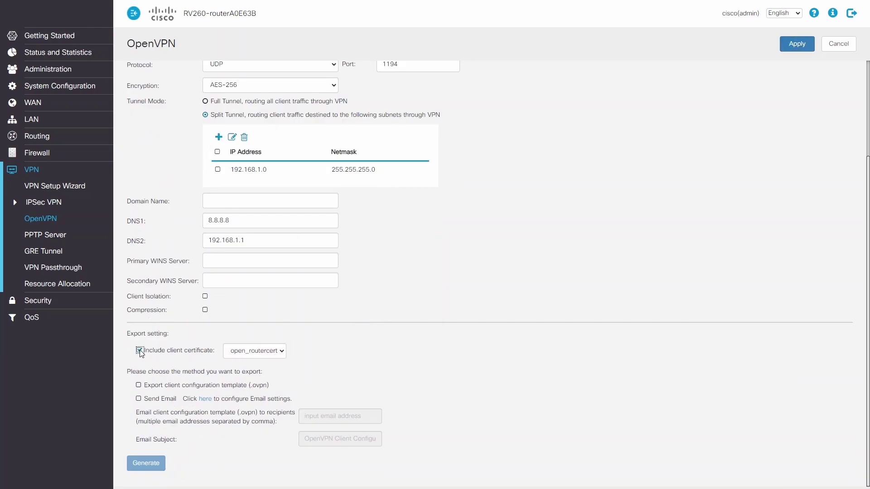
pyautogui.click(273, 352)
pyautogui.click(254, 370)
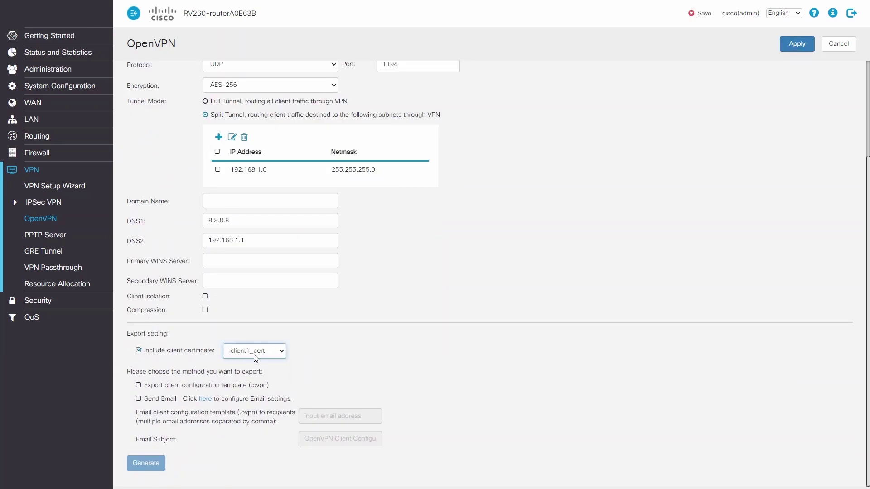
pyautogui.click(139, 385)
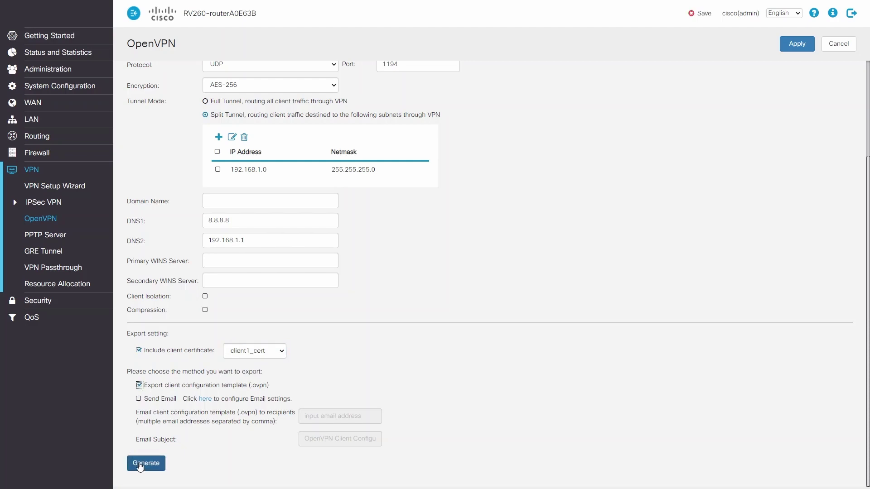
pyautogui.click(145, 463)
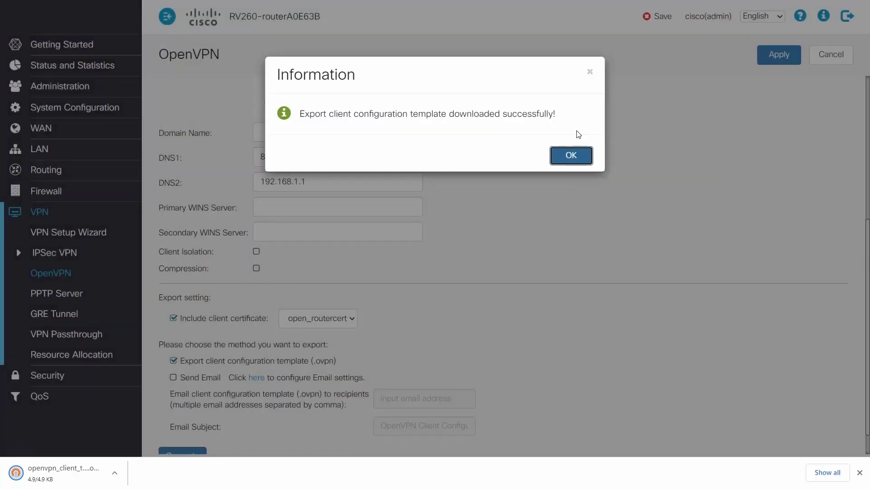
pyautogui.click(571, 156)
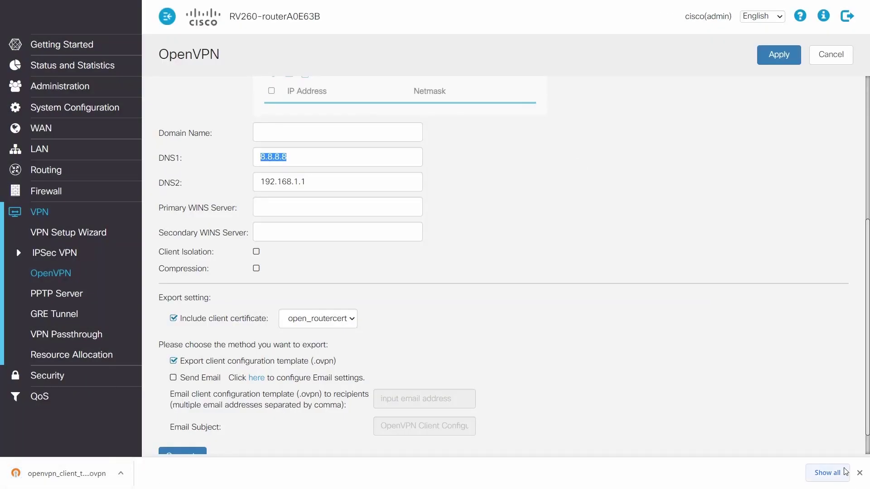
pyautogui.click(859, 472)
pyautogui.scroll(5, 817, 309)
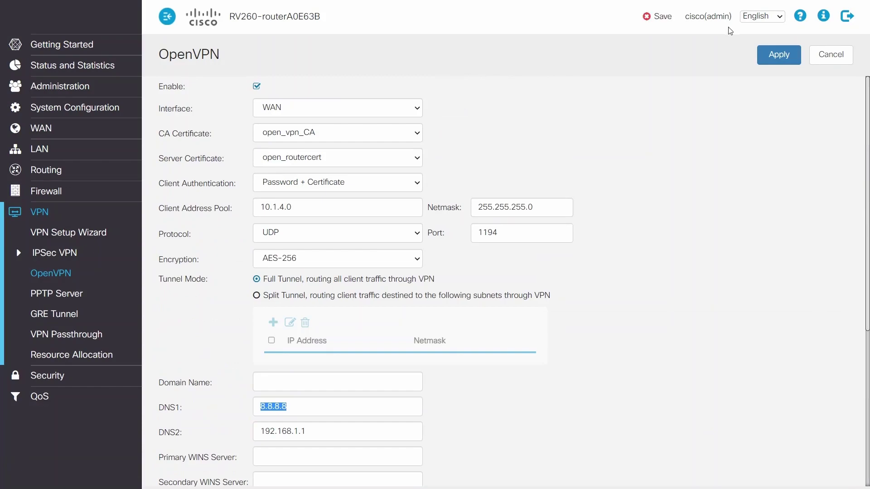
# - Copy the running configuration to the startup configuration and confirm
pyautogui.click(655, 22)
pyautogui.click(658, 61)
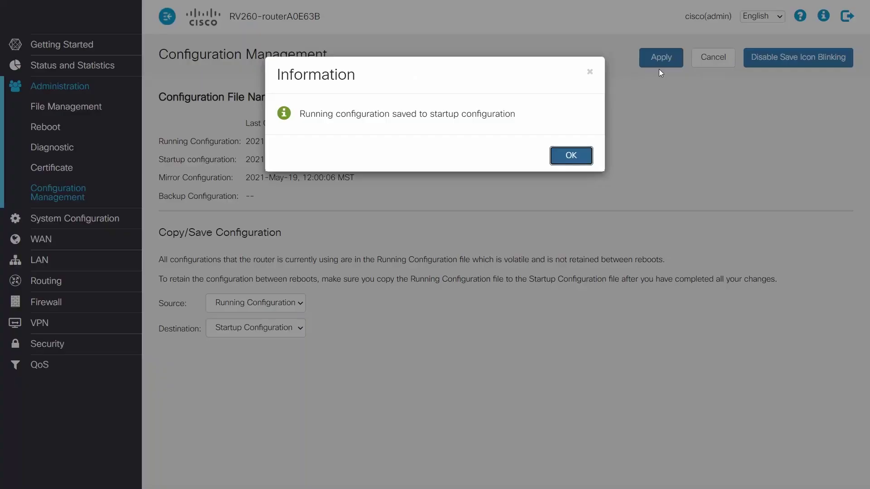
pyautogui.click(571, 156)
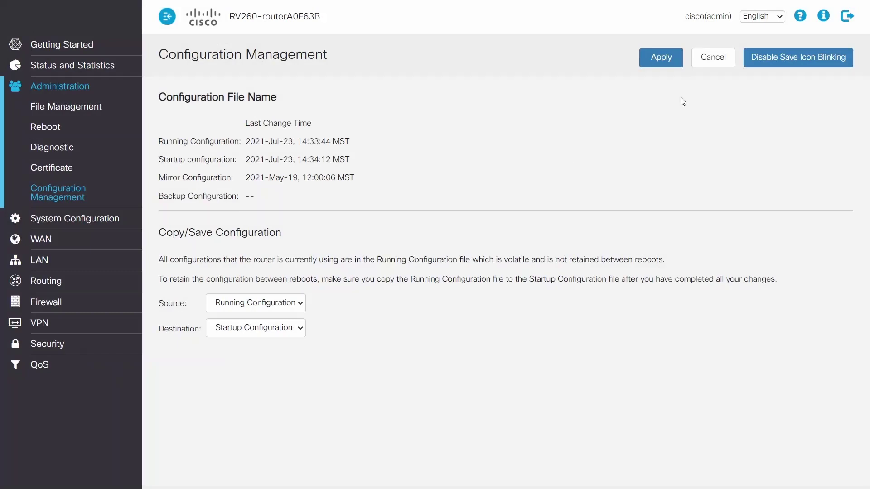
# - Check the System Summary for OpenVPN status and WAN IP 192.168.0.75/24
pyautogui.doubleClick(88, 67)
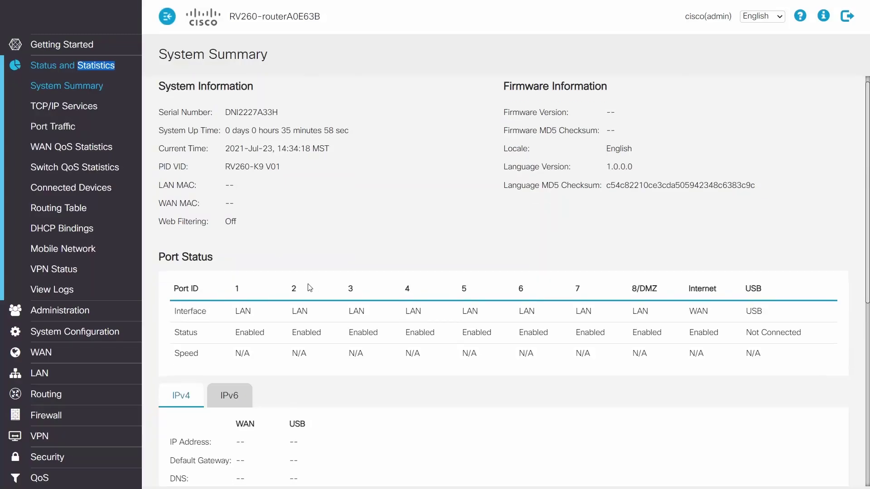
pyautogui.scroll(-8, 305, 286)
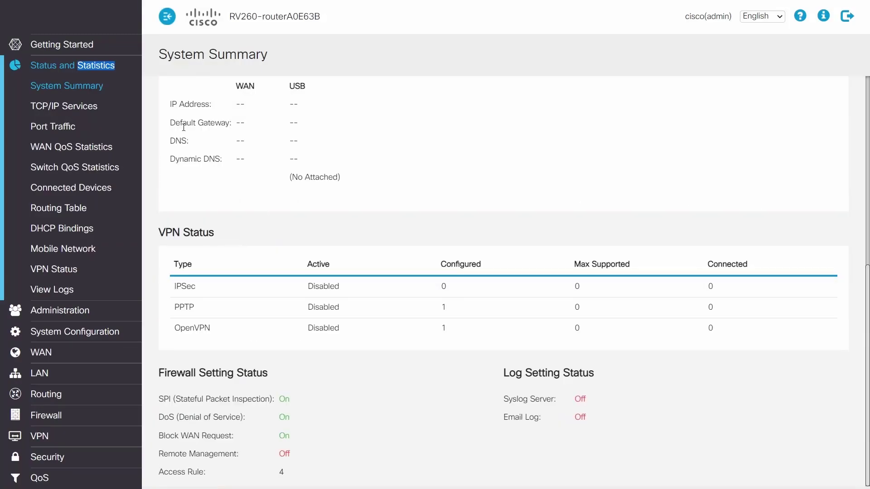
pyautogui.click(176, 86)
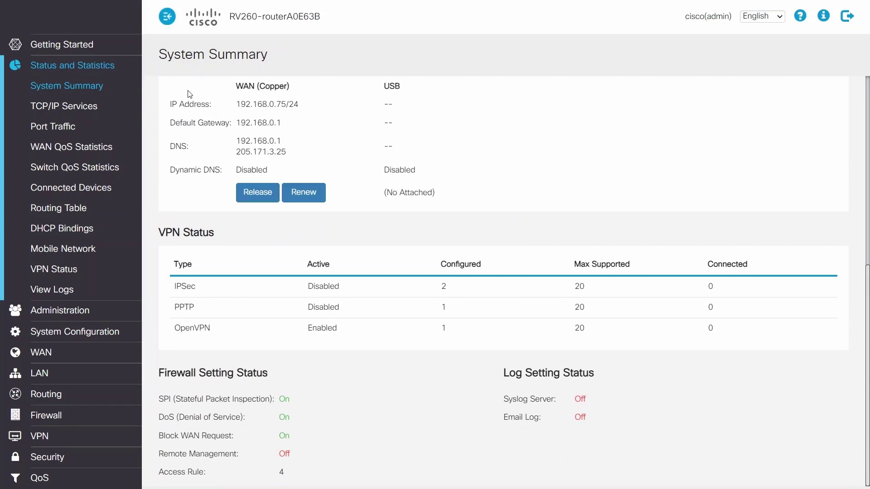
pyautogui.moveTo(232, 105); pyautogui.dragTo(313, 109)
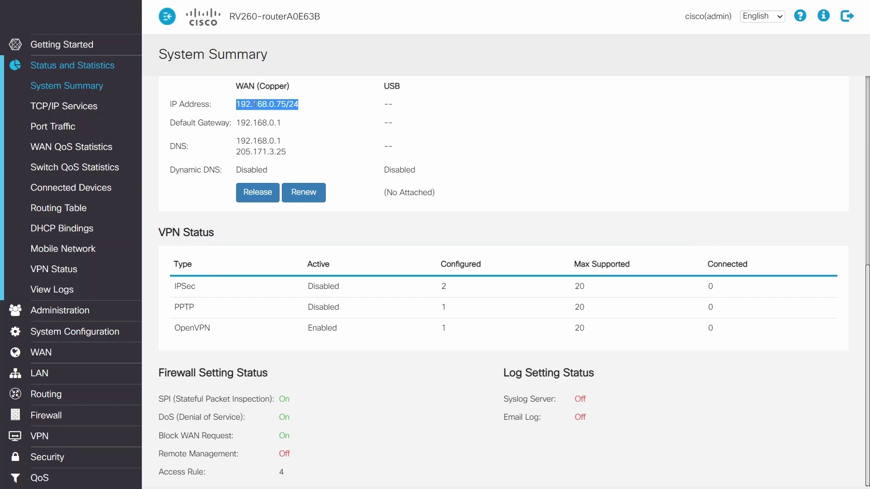
pyautogui.click(317, 114)
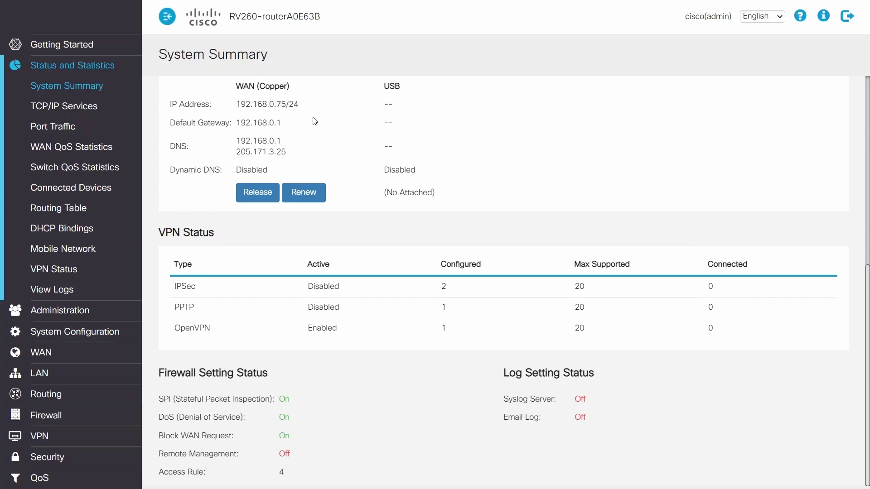
pyautogui.hotkey('alt', 'Tab')
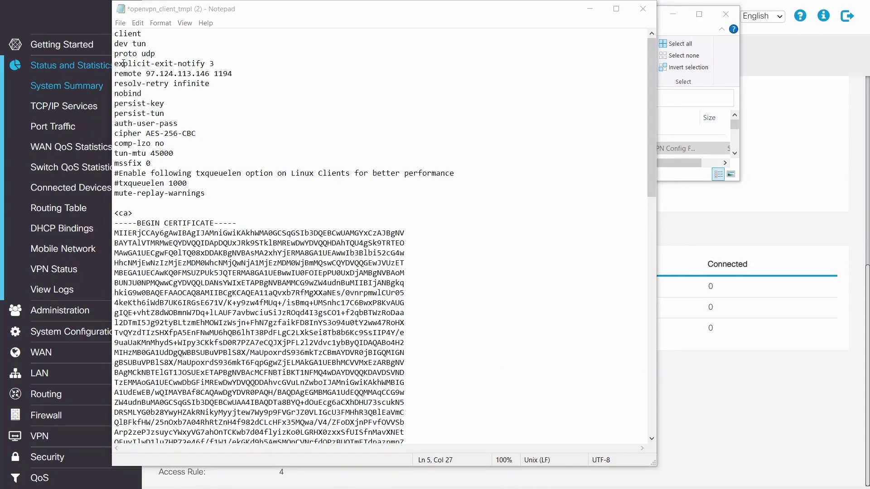
# - Save the openvpn_client_tmpl (2) file with remote 97.124.113.146 1194
pyautogui.click(121, 23)
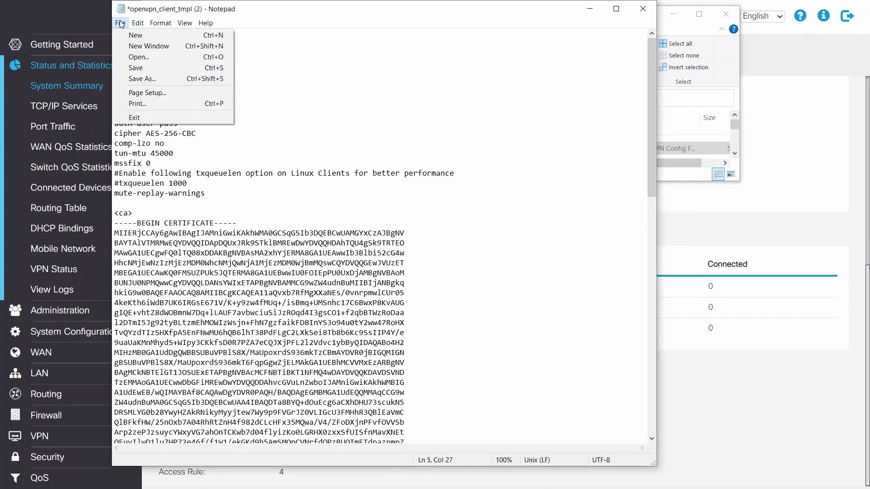
pyautogui.click(152, 68)
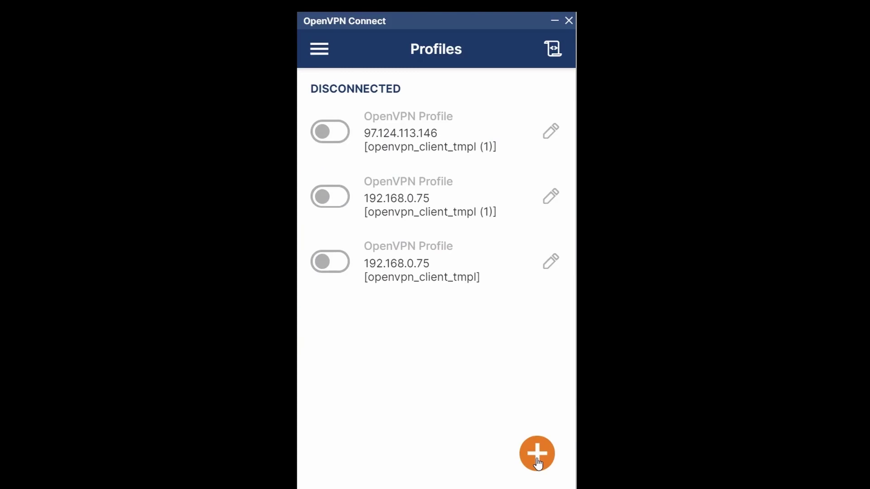
# - Import the openvpn_client_tmpl (2) .ovpn file as a new OpenVPN Connect profile
pyautogui.click(538, 462)
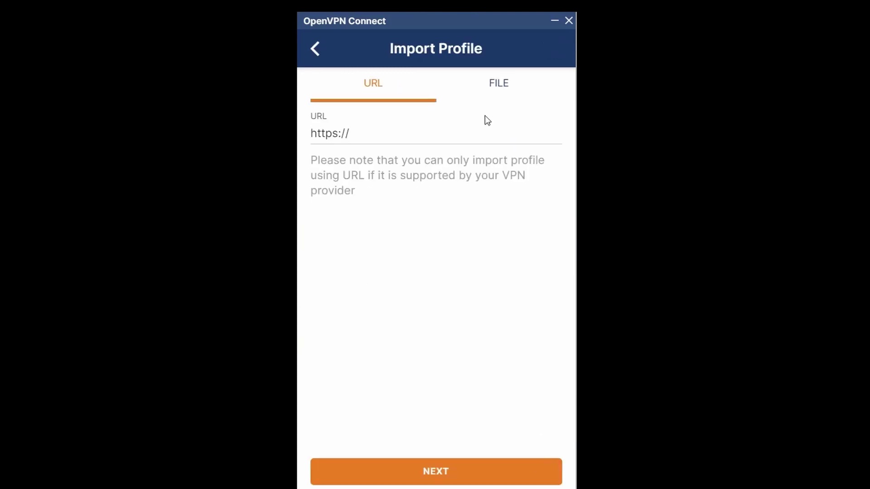
pyautogui.click(513, 84)
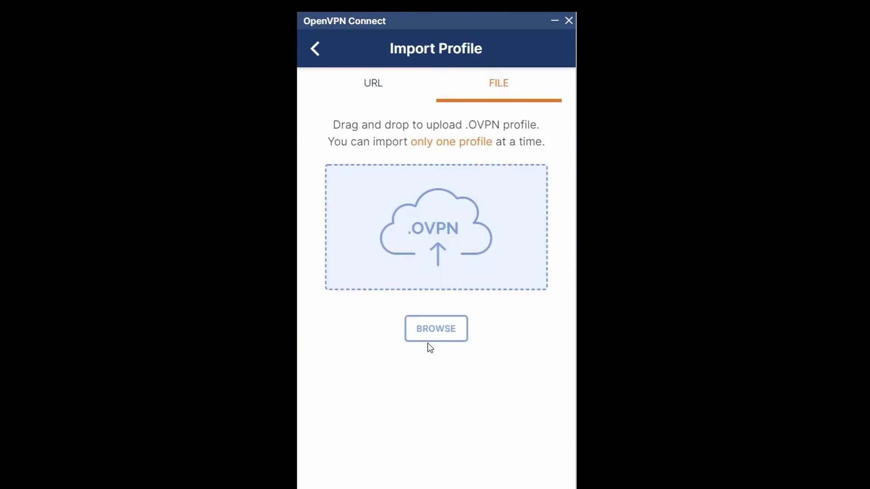
pyautogui.click(437, 336)
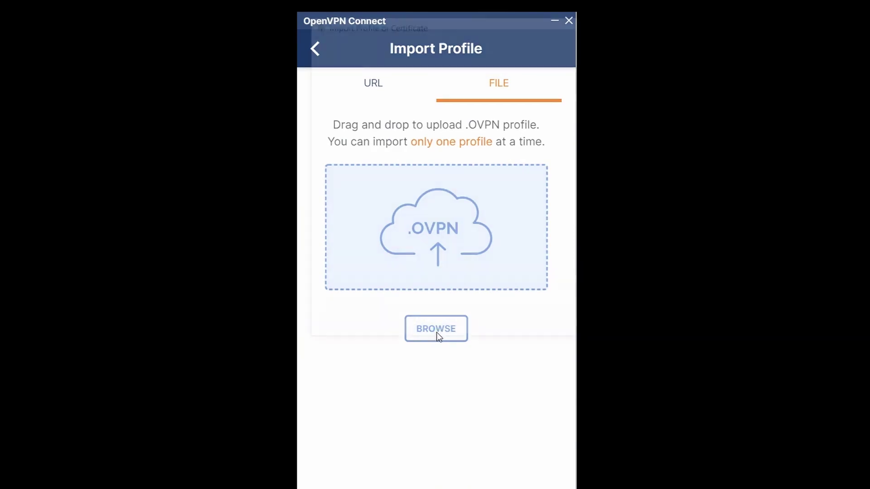
pyautogui.click(561, 134)
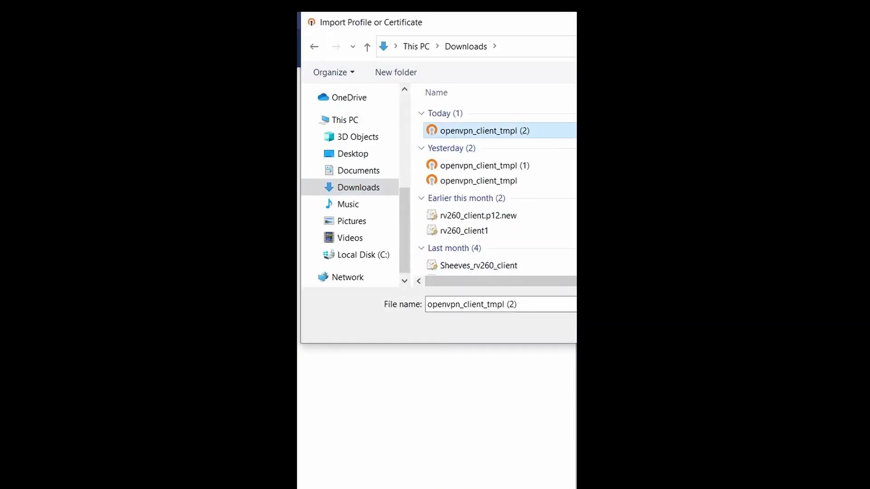
pyautogui.press('Return')
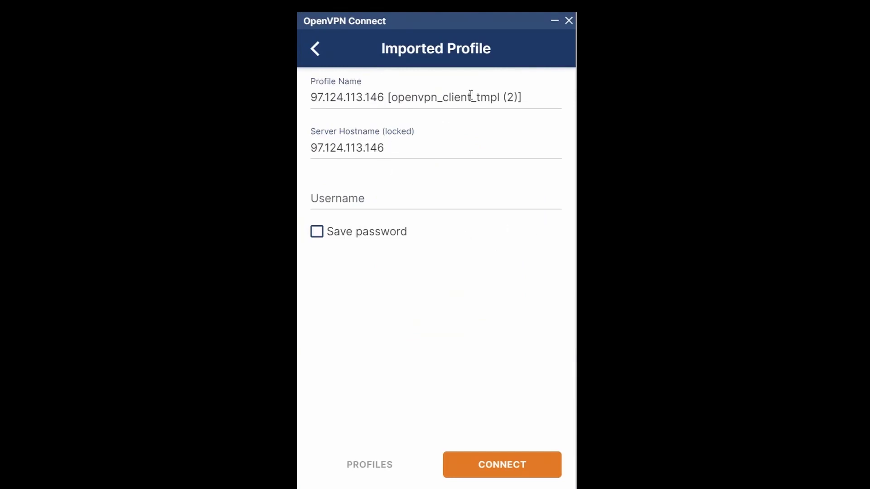
pyautogui.click(335, 199)
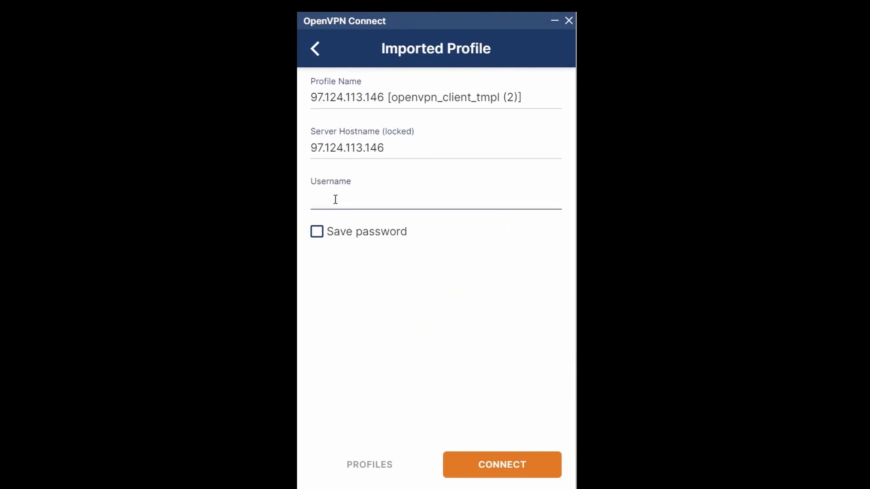
pyautogui.write('open')
pyautogui.click(317, 232)
pyautogui.click(337, 273)
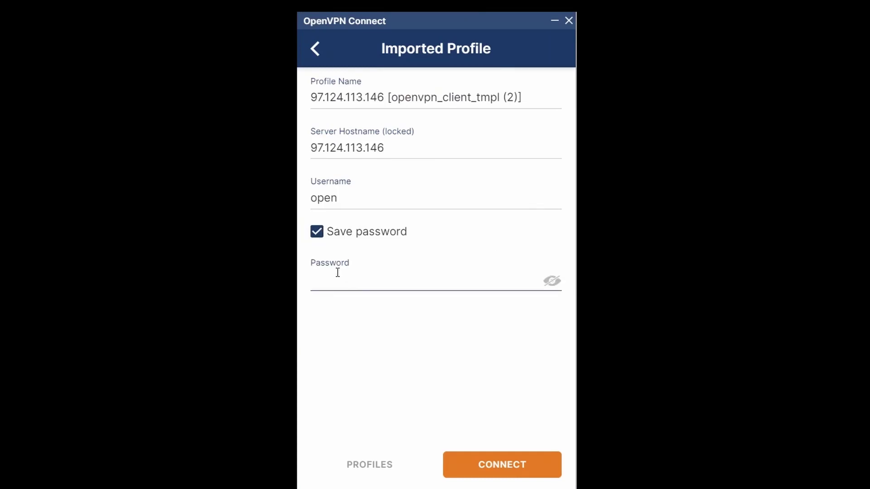
pyautogui.hotkey('ctrl', 'v')
pyautogui.click(487, 462)
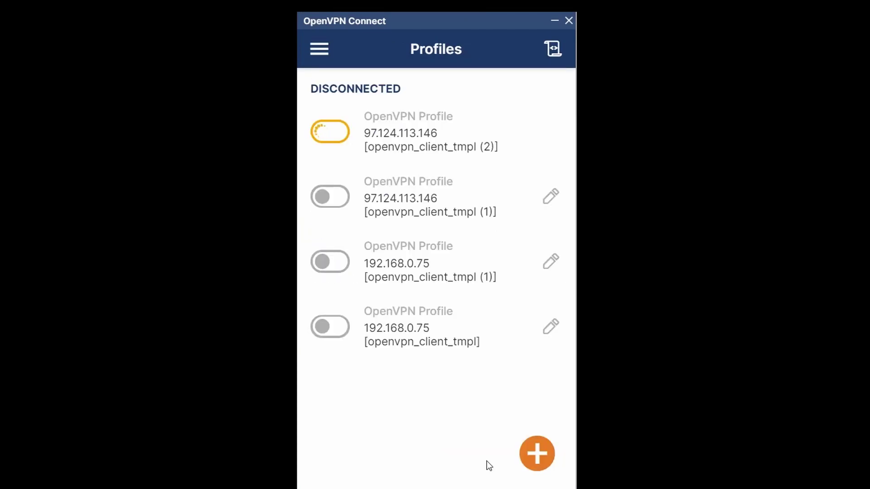